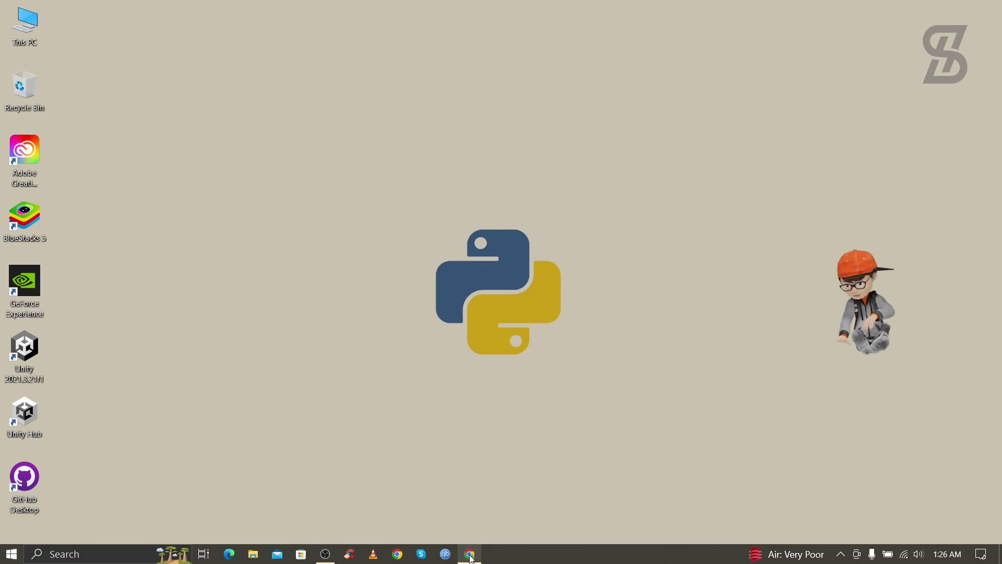
- Restore the Chrome window showing Google results for 'tensorflow'
click(470, 556)
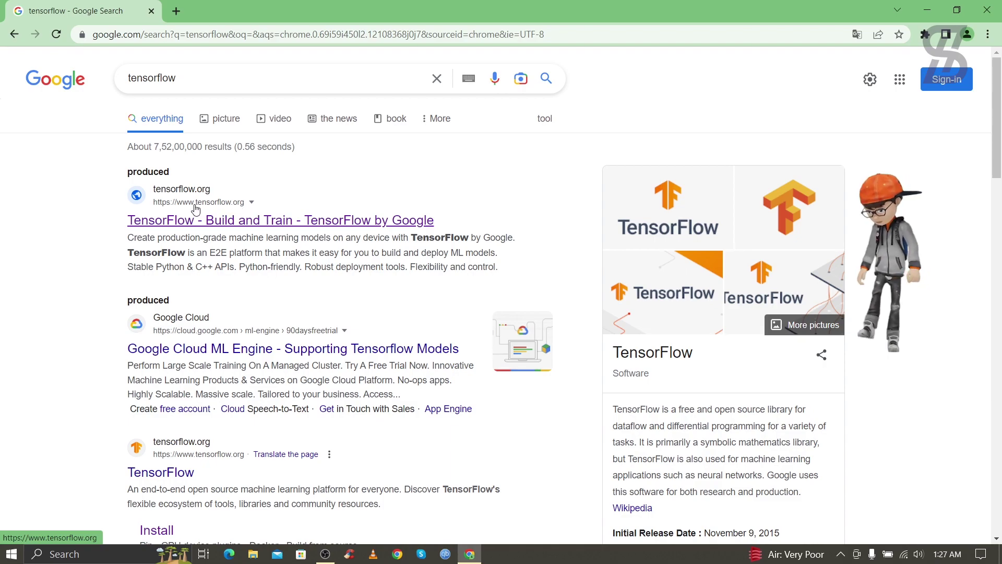
- On tensorflow.org's Install page, confirm Python 3.8–3.11 is supported, then minimize Chrome
click(207, 221)
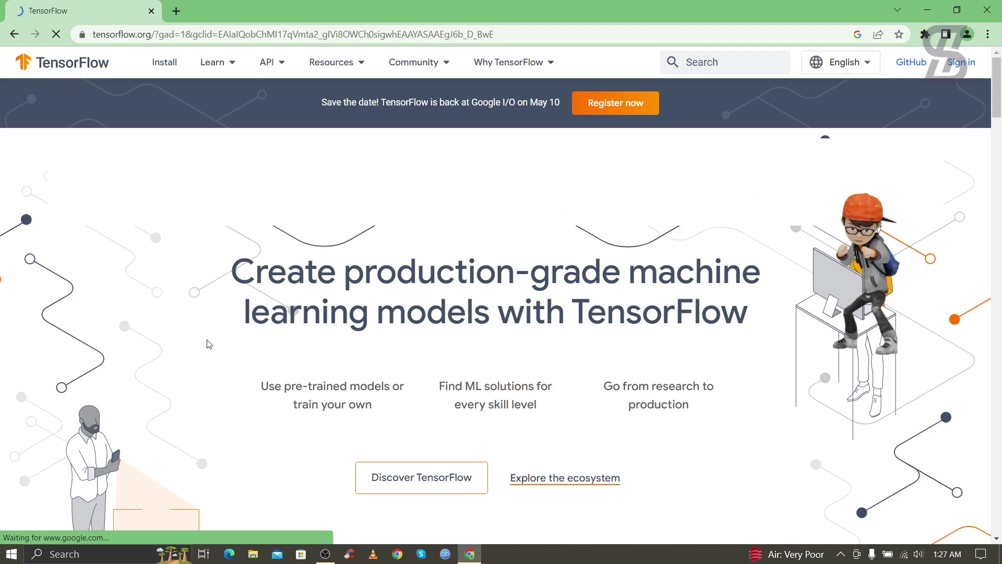
click(161, 67)
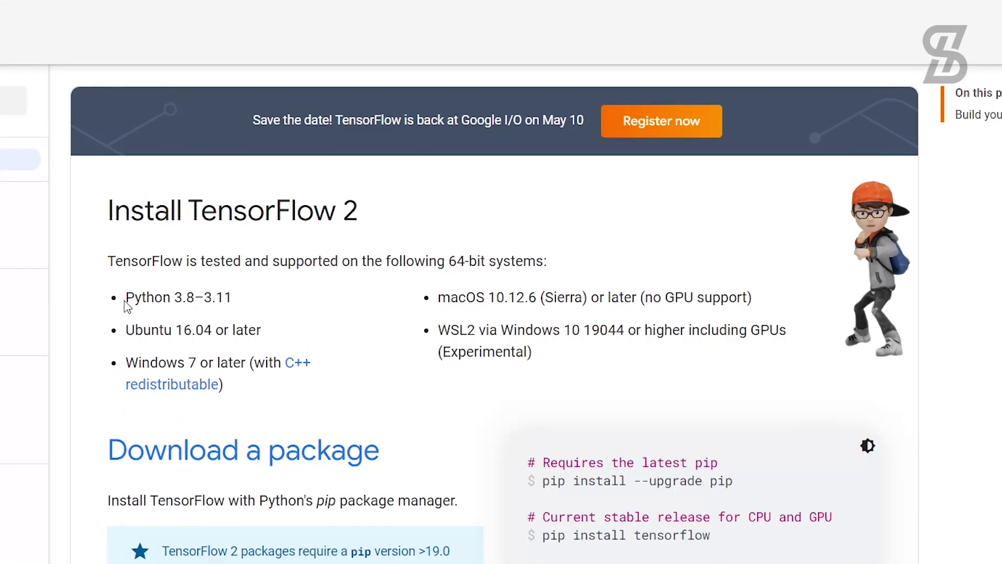
drag(125, 305, 250, 309)
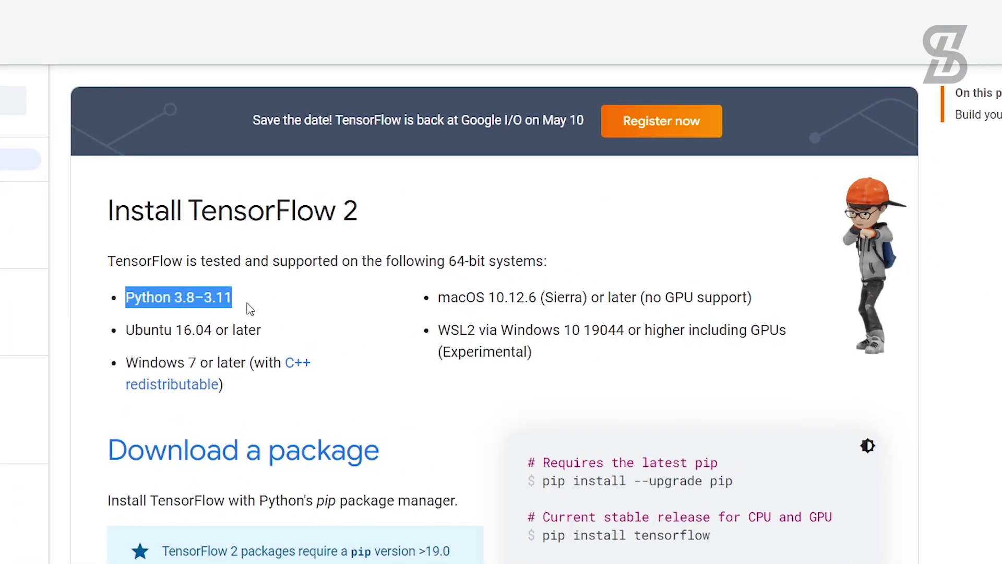
click(249, 309)
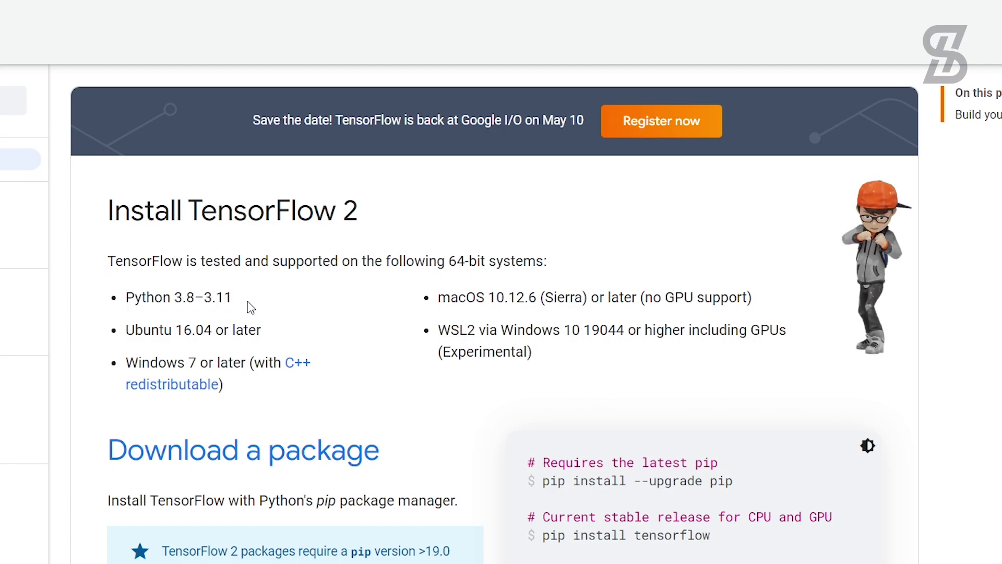
drag(175, 298, 233, 297)
click(242, 302)
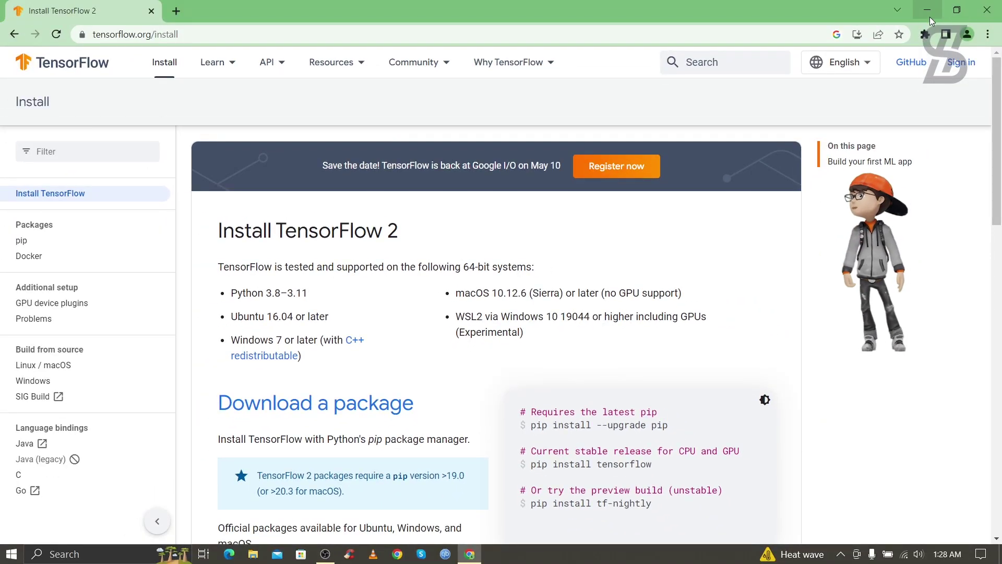
click(929, 17)
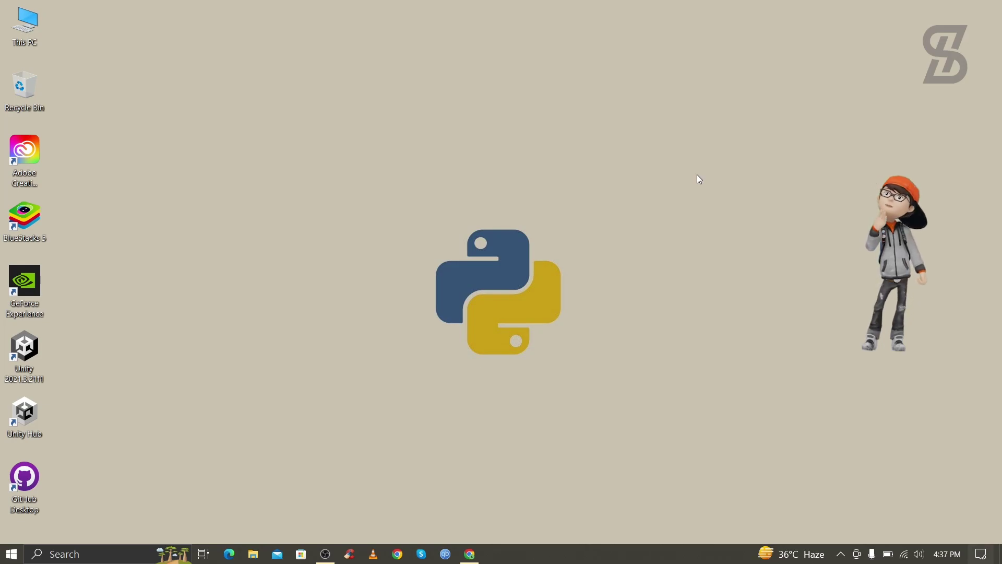
- Restore Chrome and go to python.org's Downloads page offering Python 3.11.3
click(469, 554)
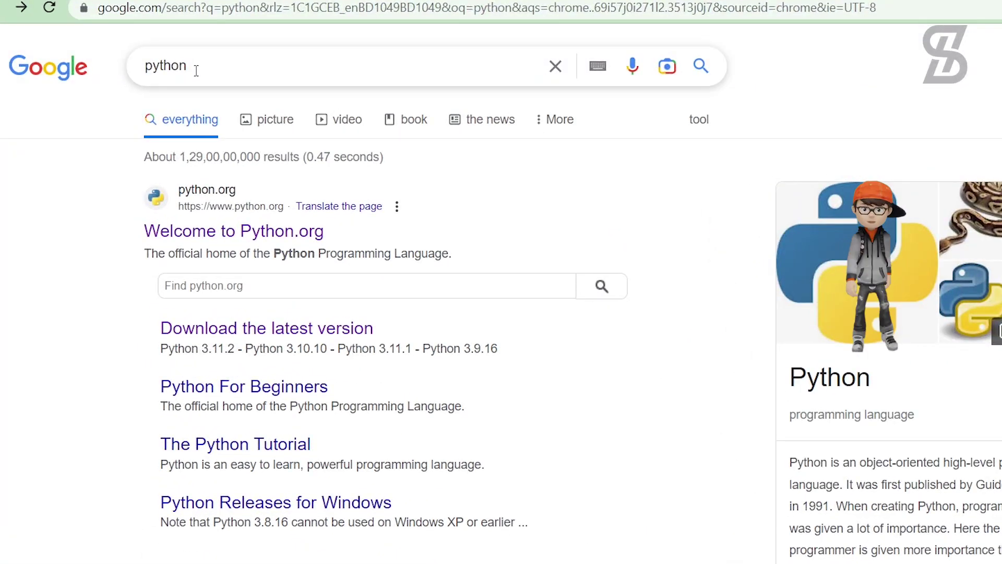
drag(196, 71, 174, 71)
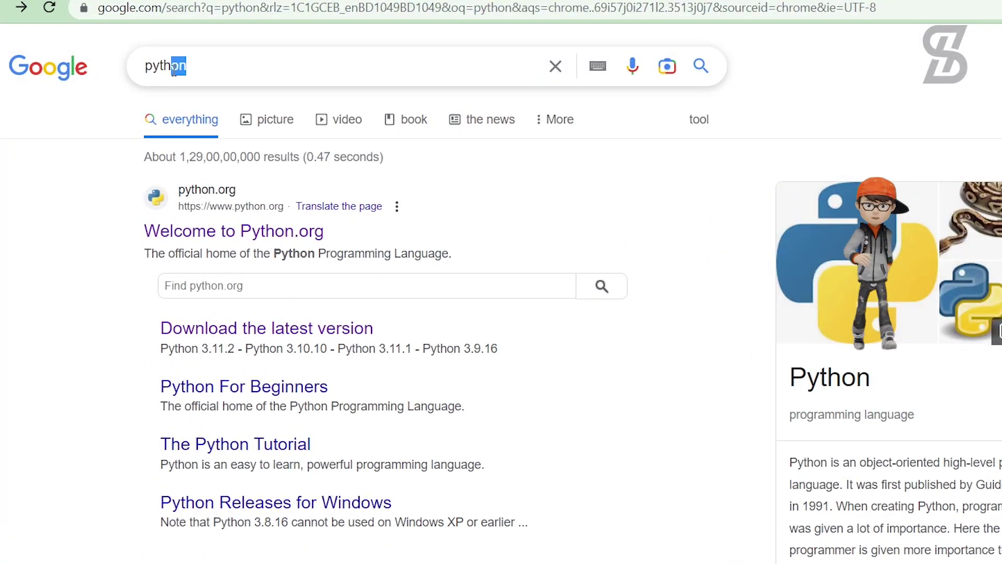
click(235, 74)
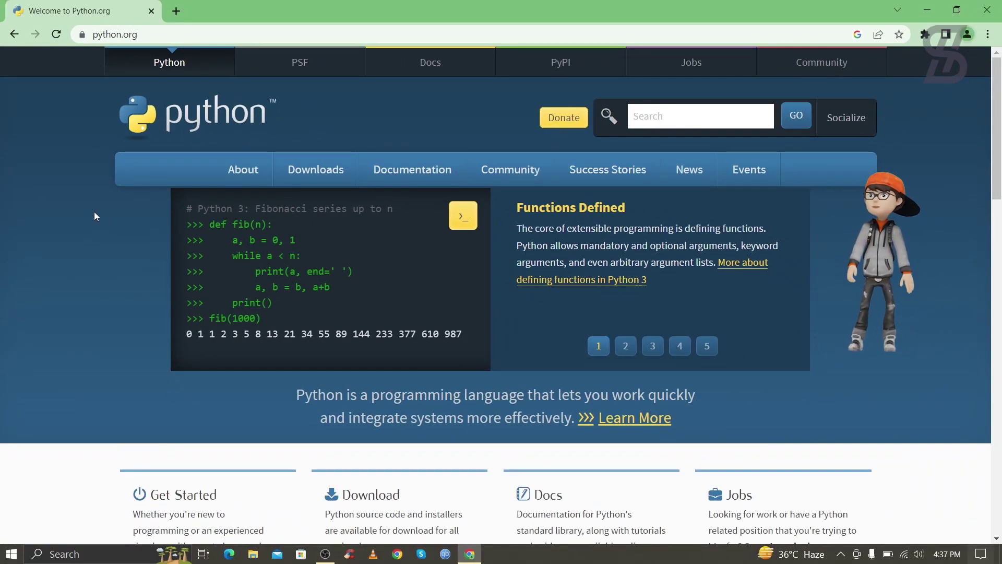
click(301, 174)
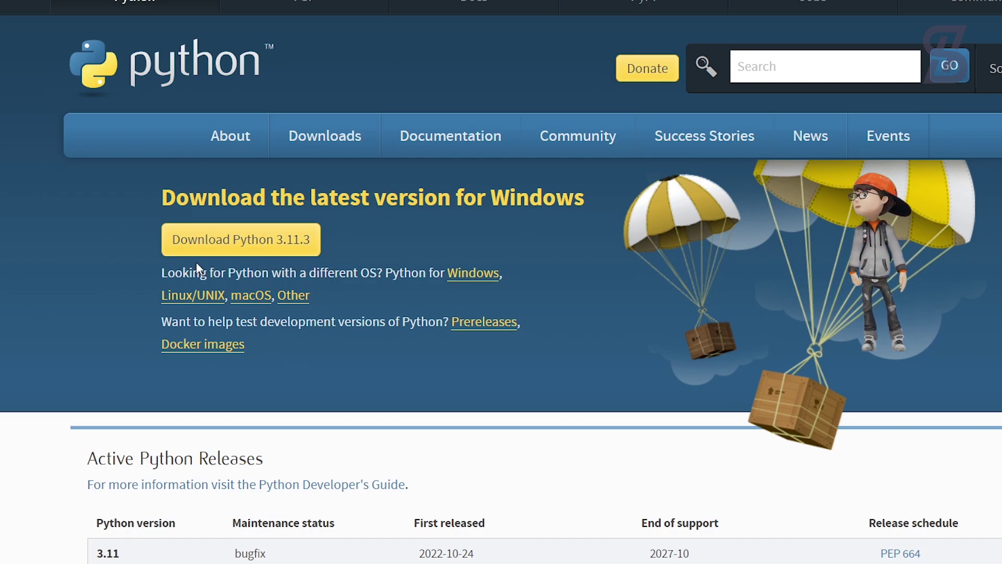
- Download python-3.11.3-amd64.exe, dismiss the IDM warning, and run it from Downloads\Programs
click(313, 255)
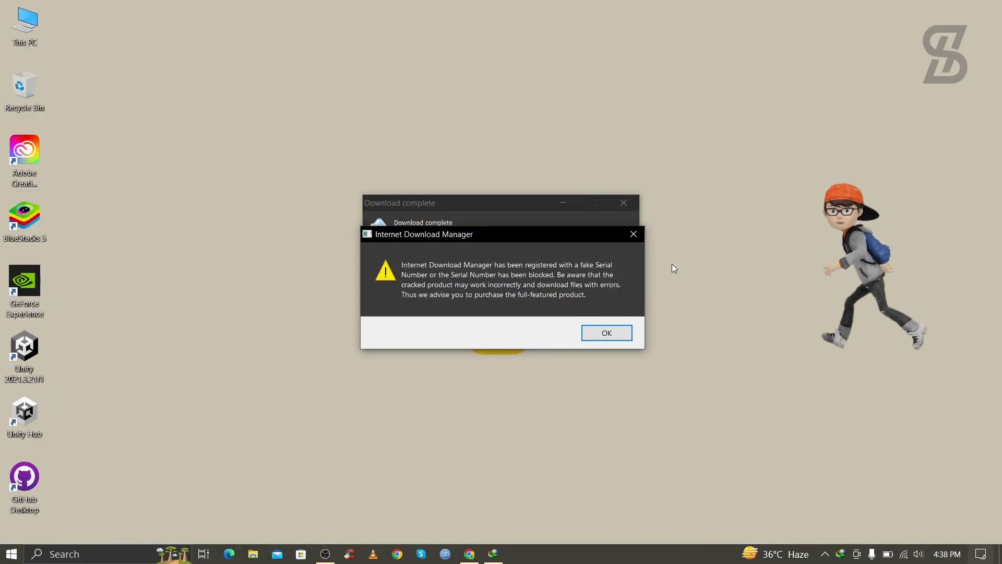
click(604, 336)
click(522, 318)
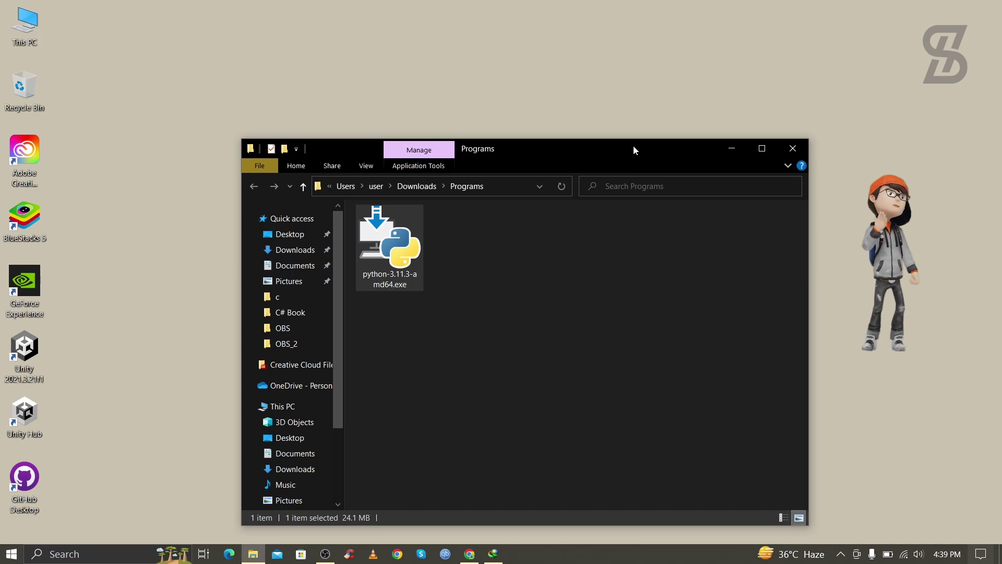
drag(633, 150, 621, 93)
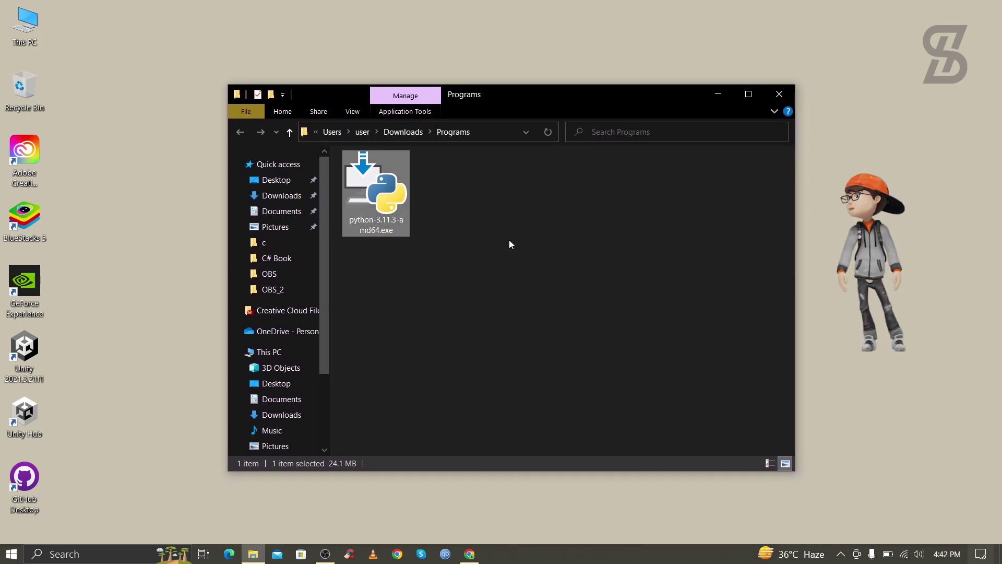
double_click(396, 194)
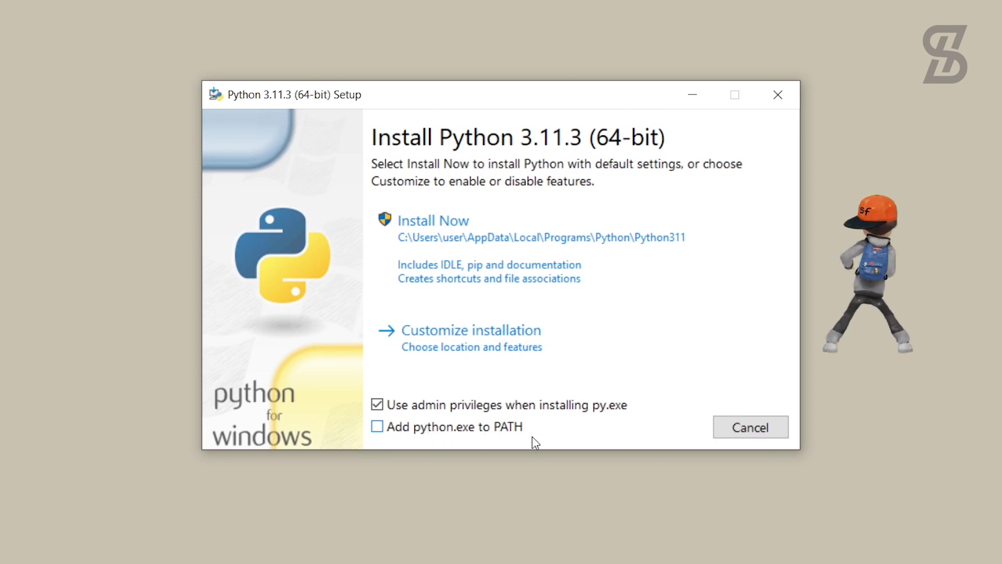
- Enable 'Add python.exe to PATH' and choose Customize installation
click(377, 427)
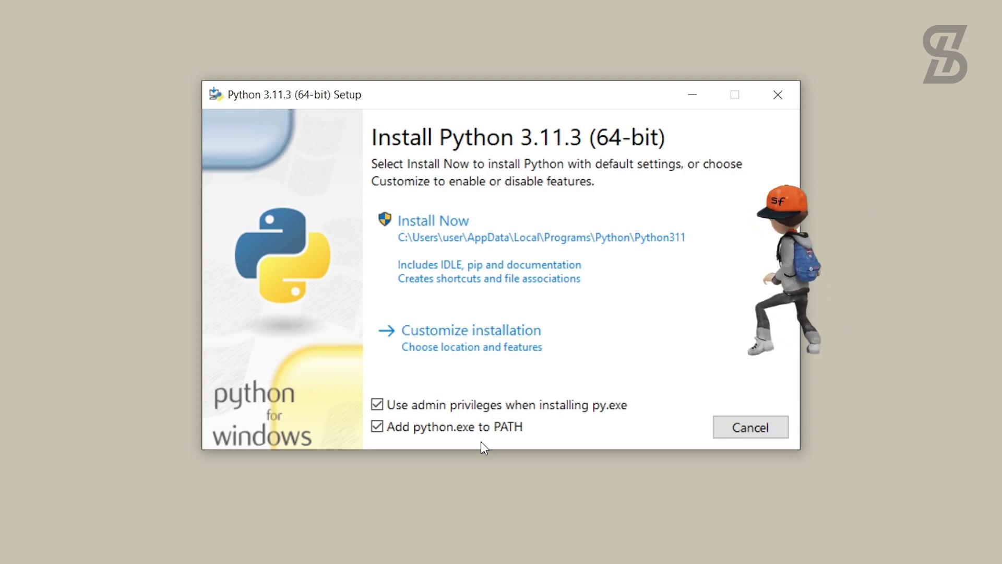
click(471, 340)
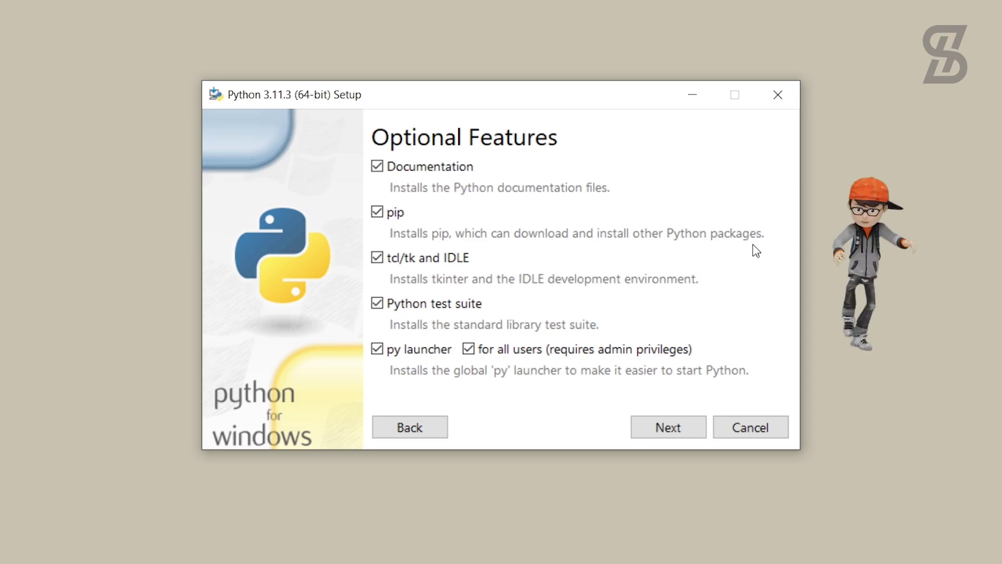
- Install Python 3.11 for all users into C:\Program Files\Python311, then close the installer
click(670, 428)
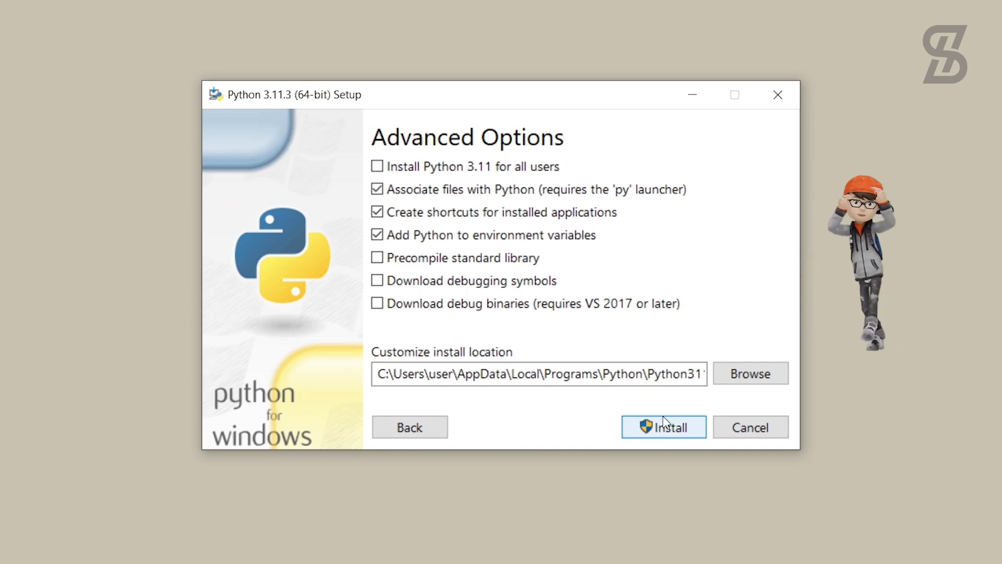
click(380, 167)
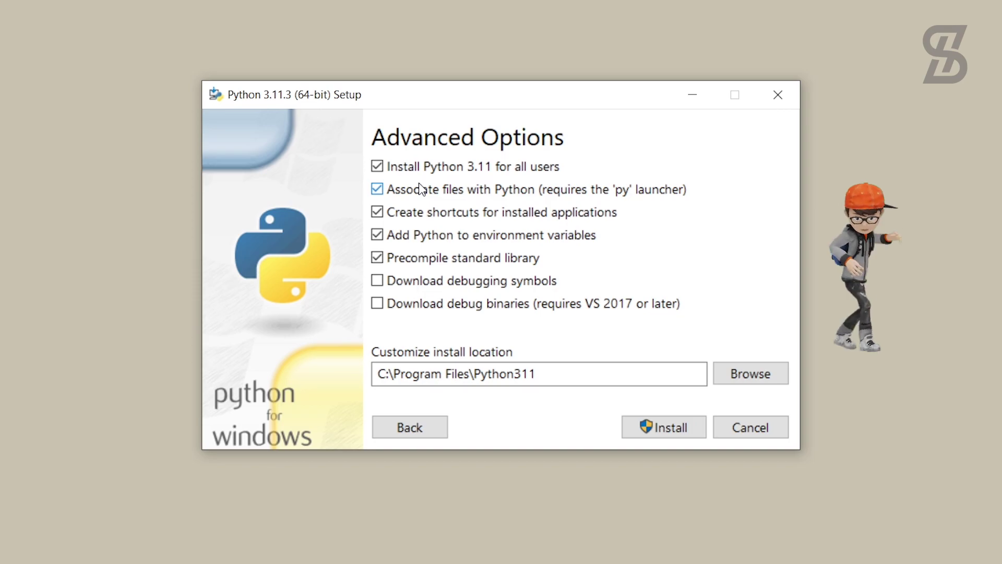
click(666, 434)
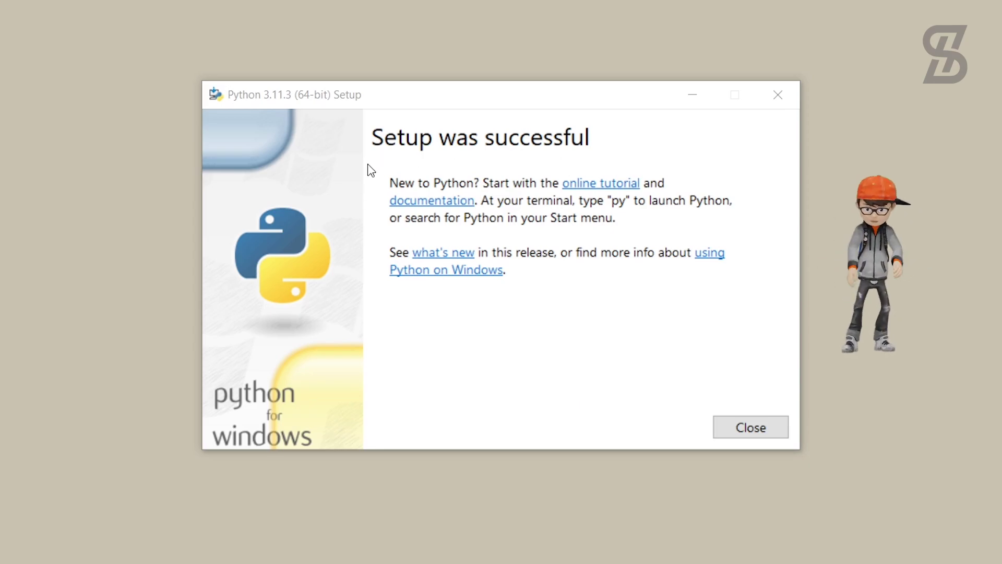
click(751, 427)
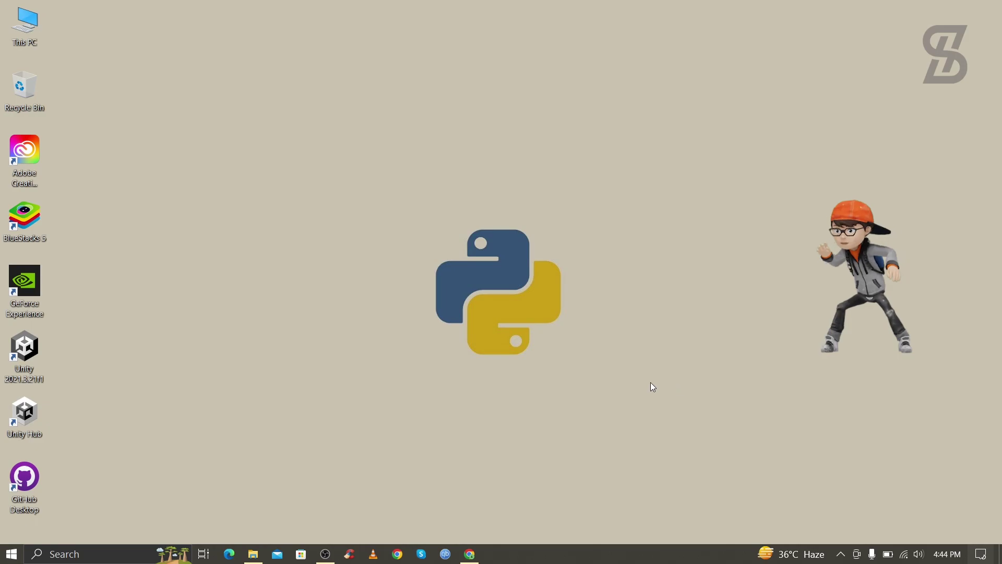
- Launch Command Prompt from Windows search with 'cmd'
click(129, 552)
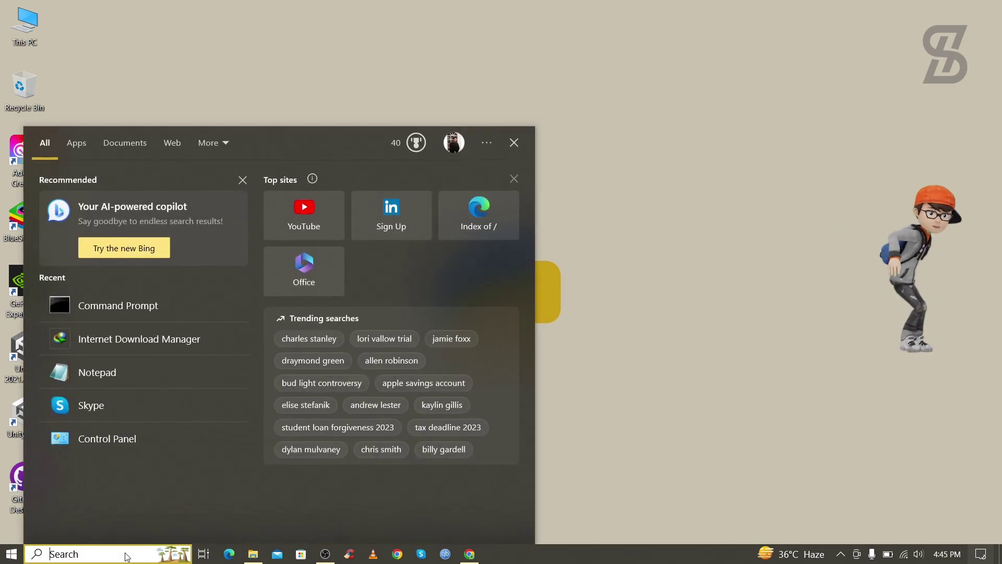
text(cmd)
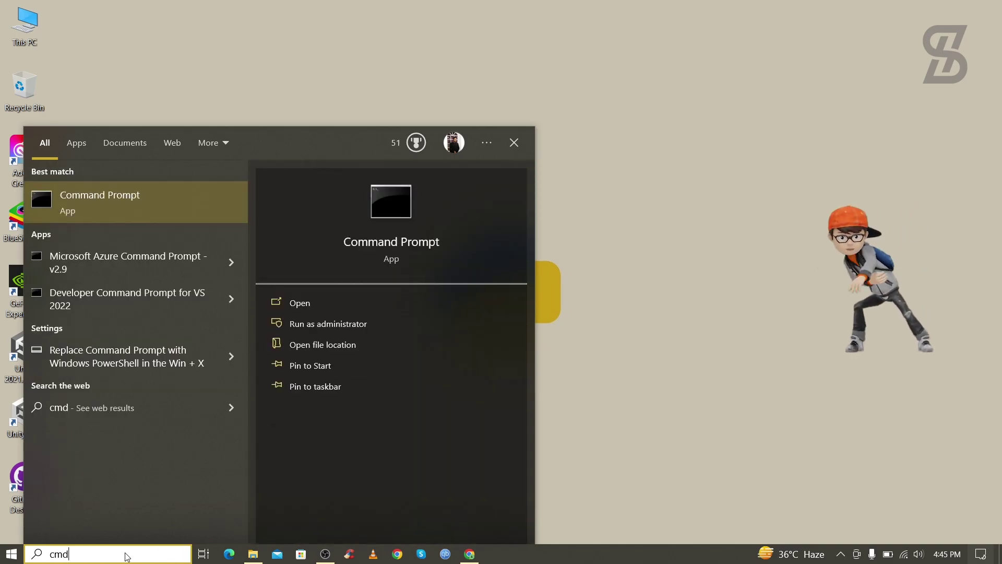
key(Return)
drag(280, 27, 504, 127)
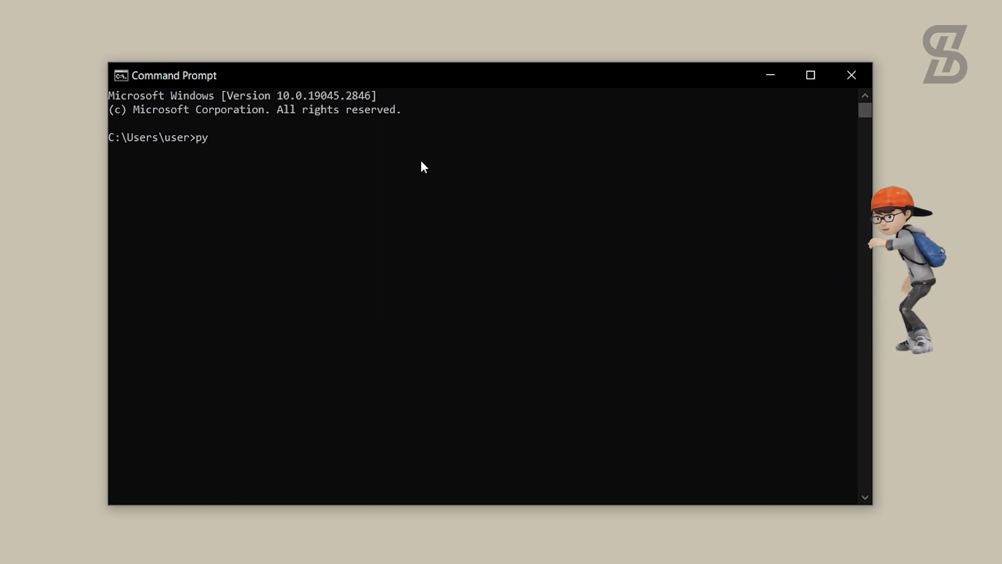
- Run py --version and pip --version, confirming Python 3.11.3 and pip 22.3.1
text(py --version)
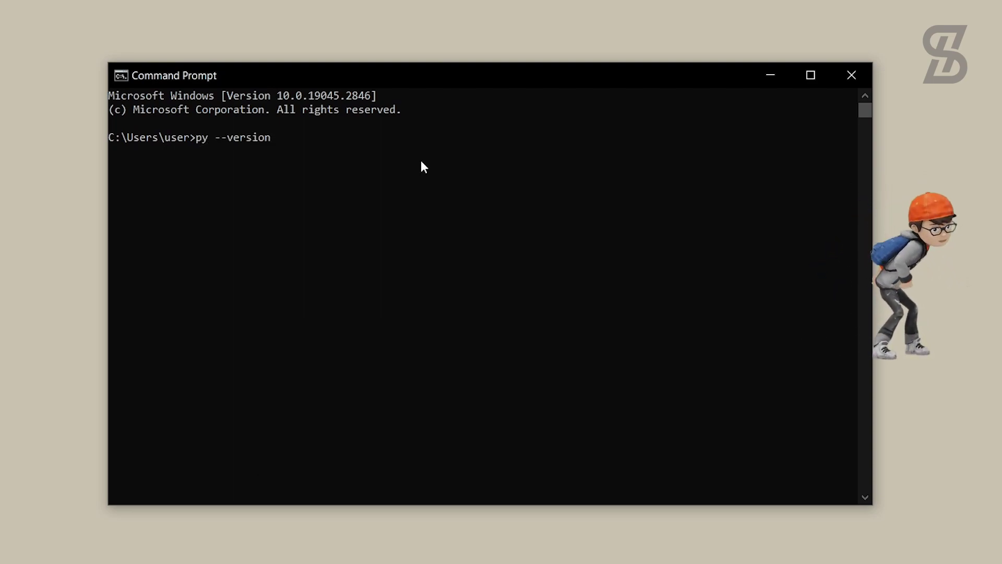
key(Return)
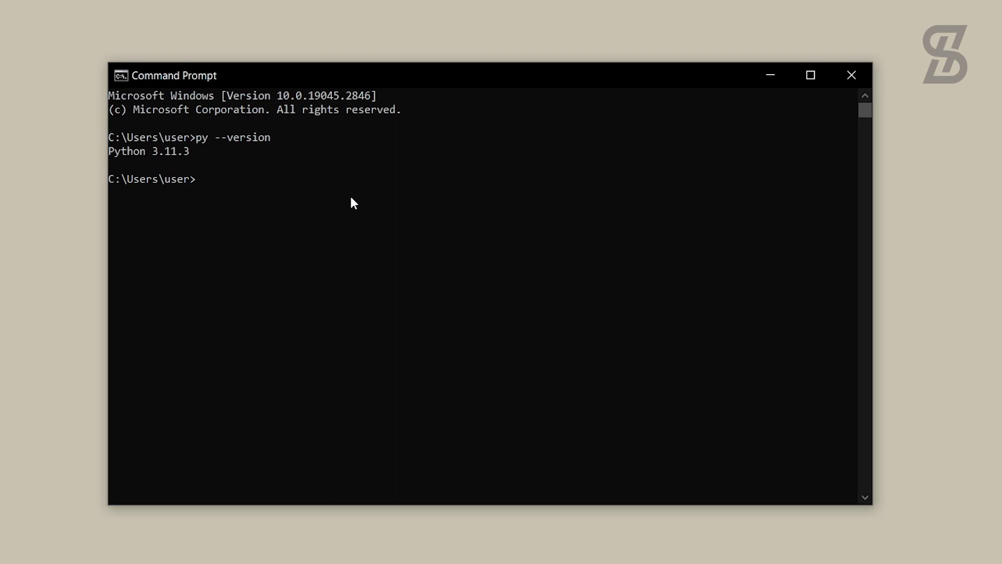
text(pi)
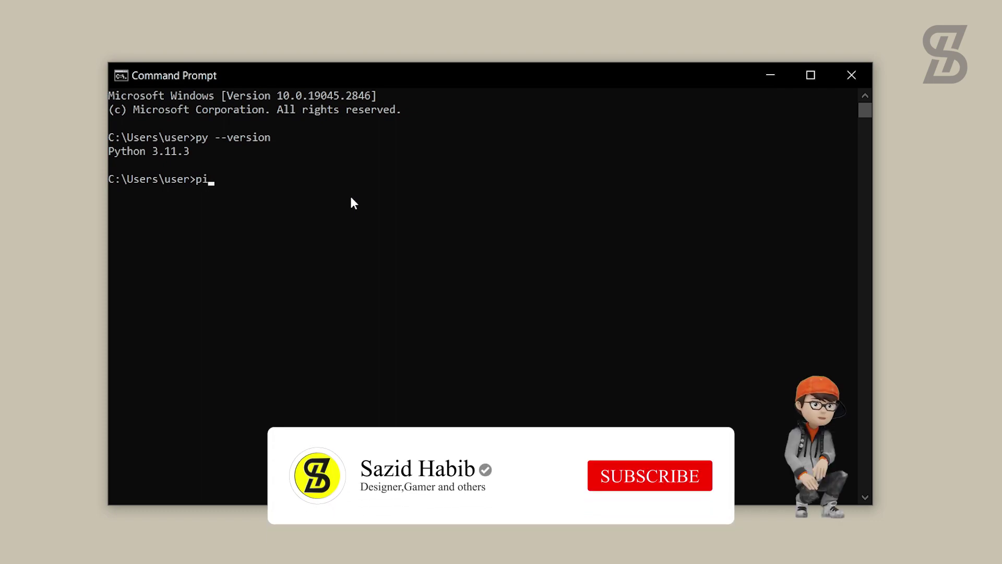
text(p --version)
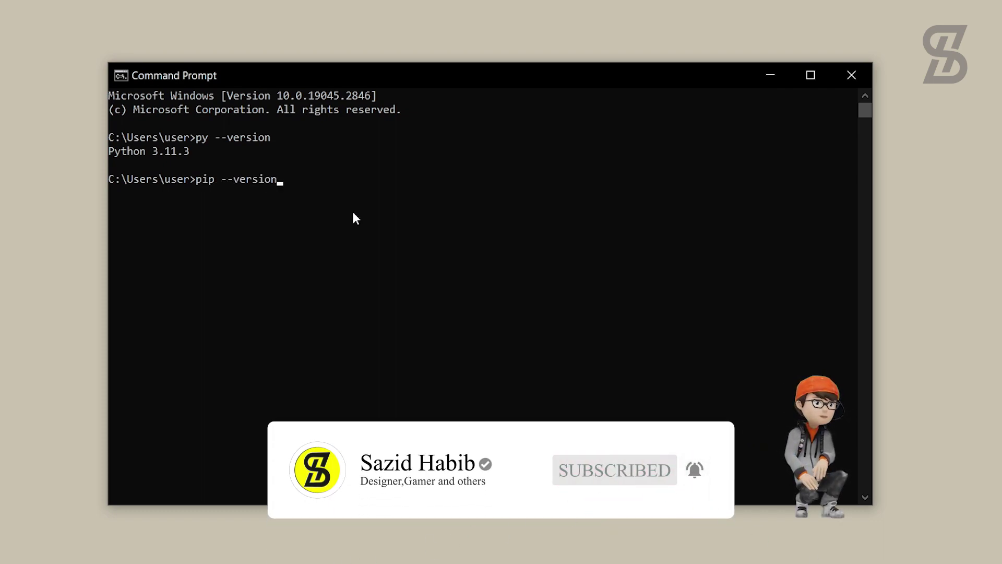
key(Return)
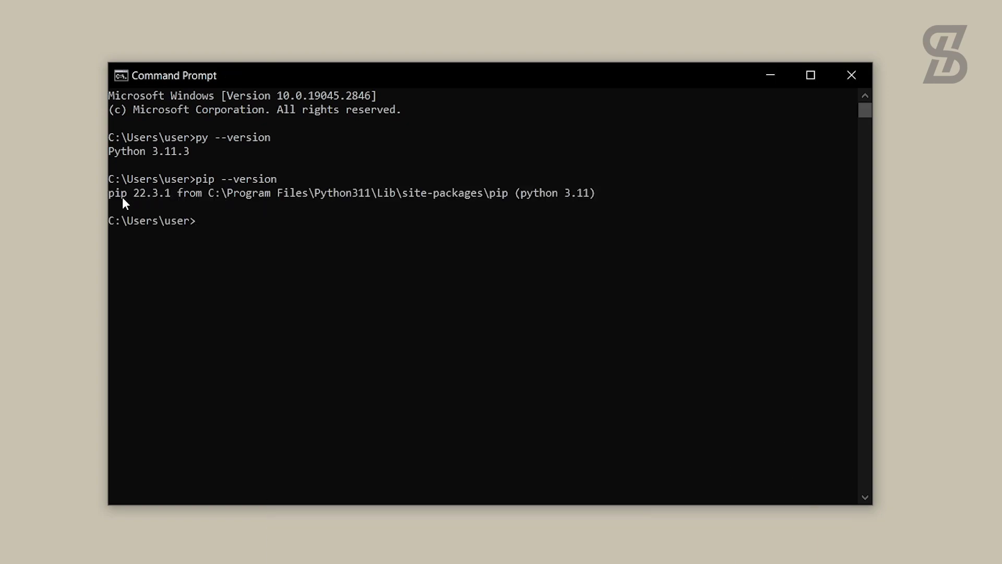
drag(112, 196, 188, 197)
click(228, 230)
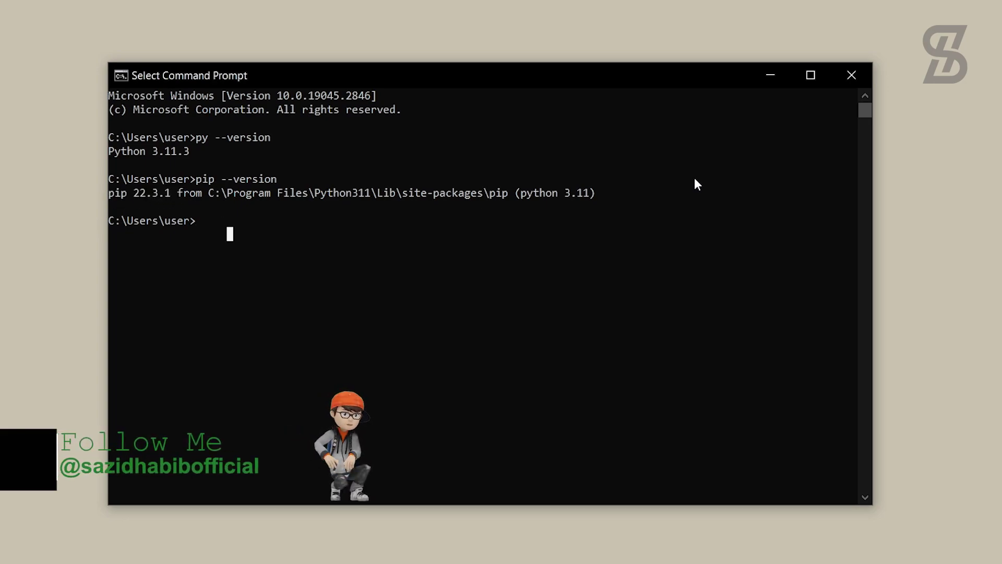
- Close Command Prompt and bring up the Windows search panel
click(857, 77)
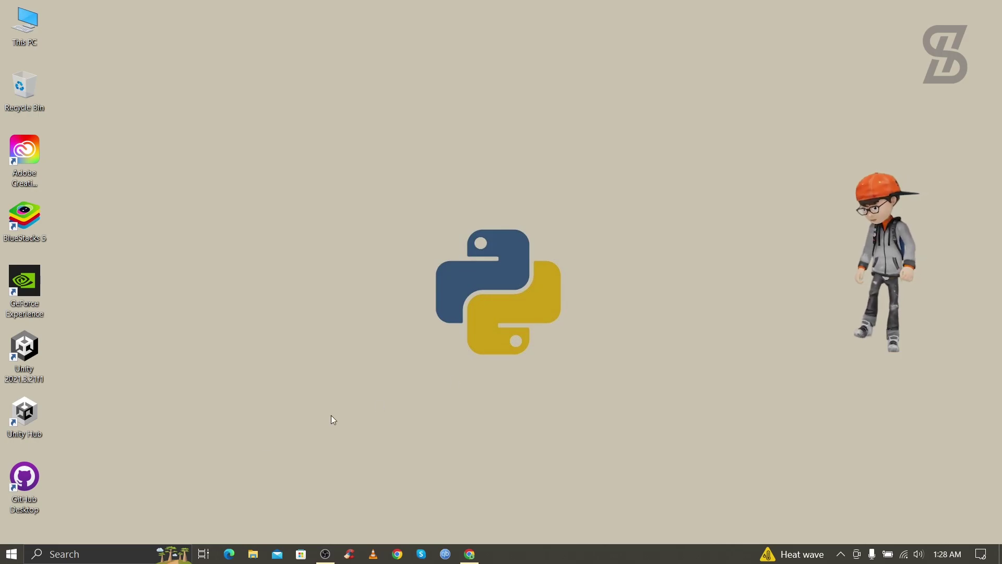
click(114, 556)
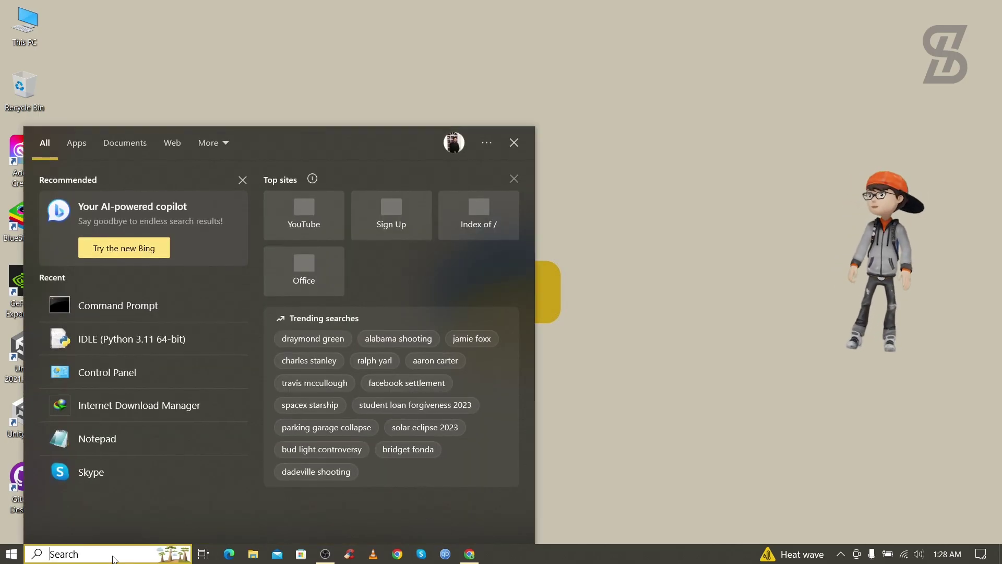
- Launch IDLE (Python 3.11) from search and get a fresh >>> prompt
text(idl)
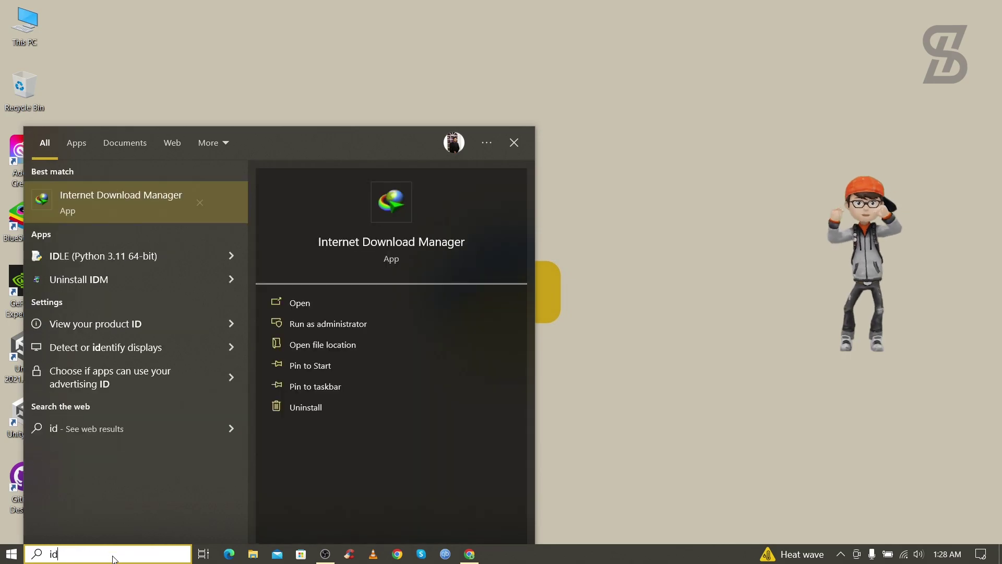
text(e)
key(Return)
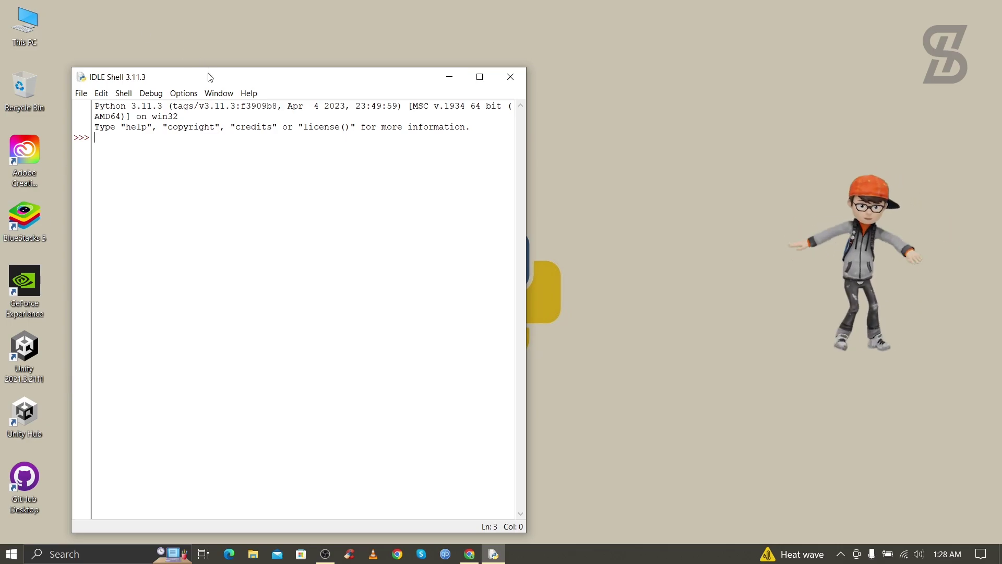
drag(209, 78, 404, 54)
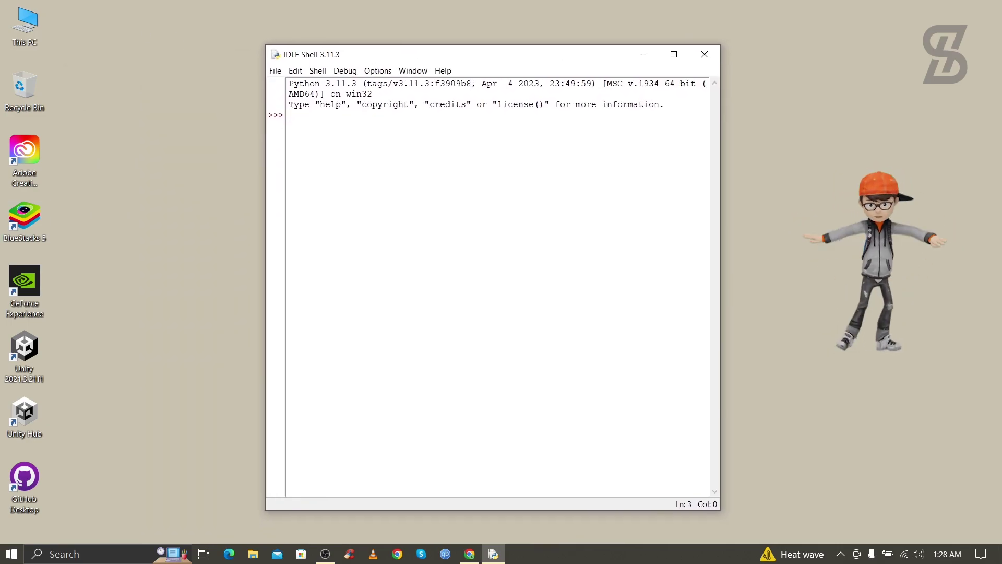
drag(289, 84, 356, 84)
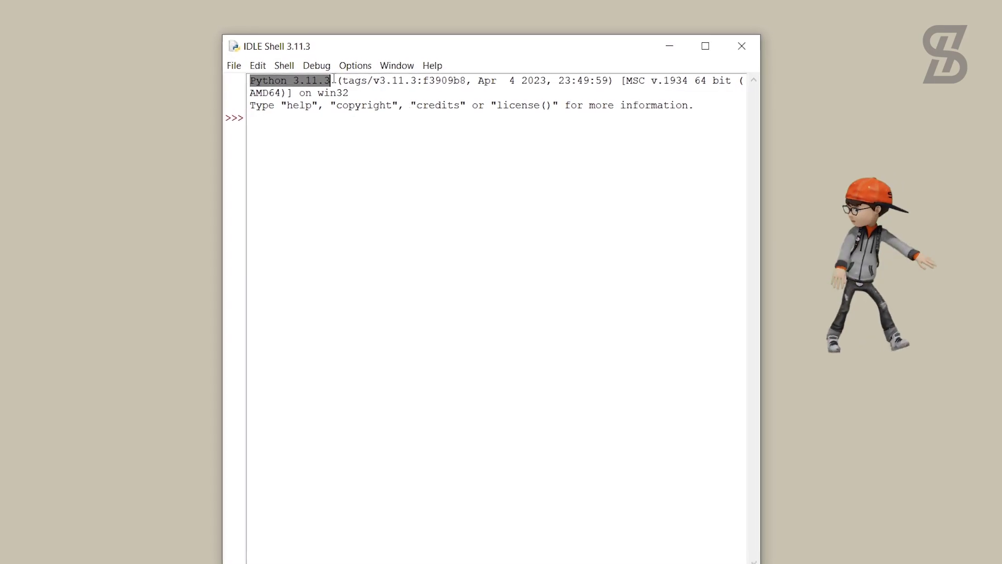
click(226, 127)
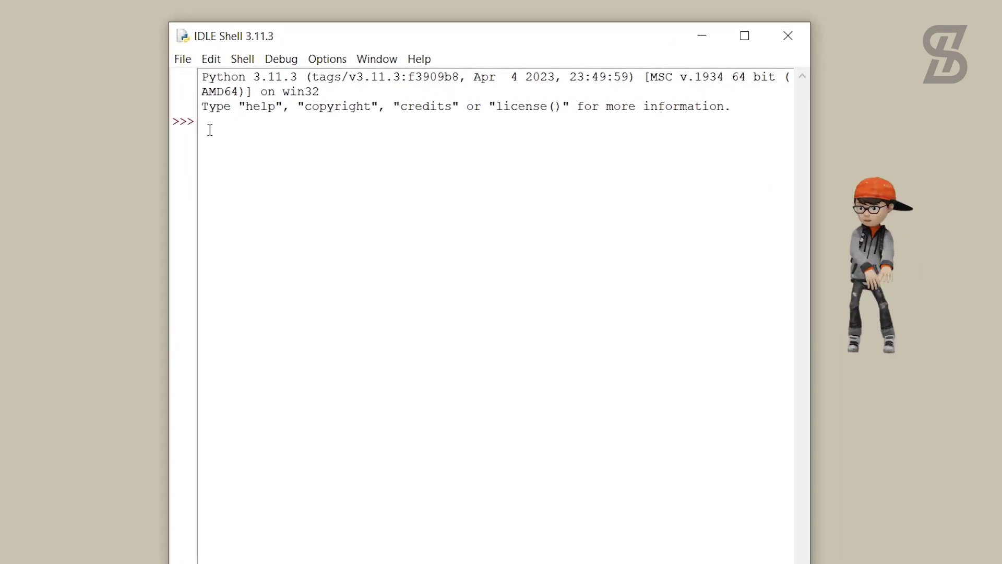
key(Return)
- Run import tensorflow as tf, note the No module named 'tensorflow' error, and minimize IDLE
text(import tensorflow)
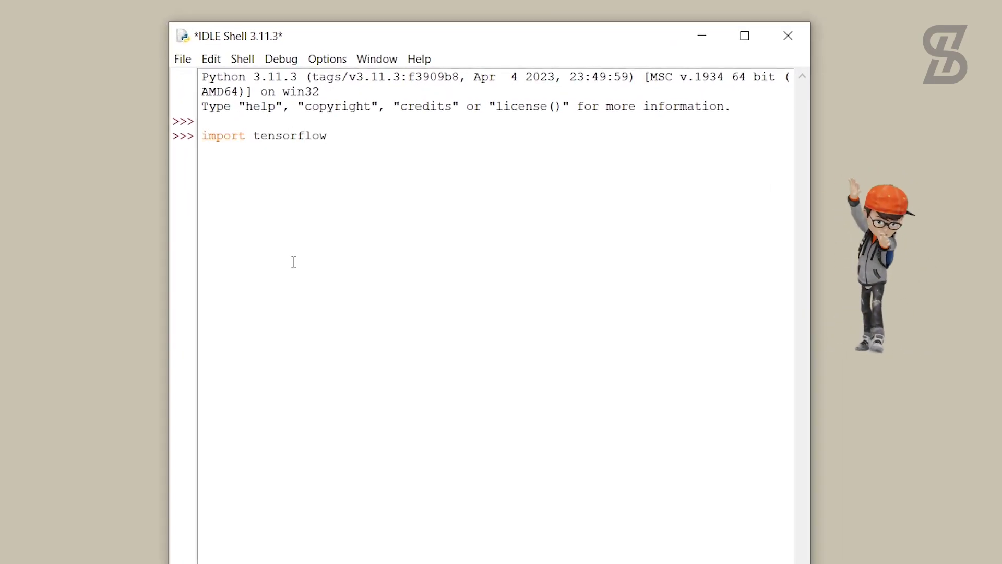
text( as tf)
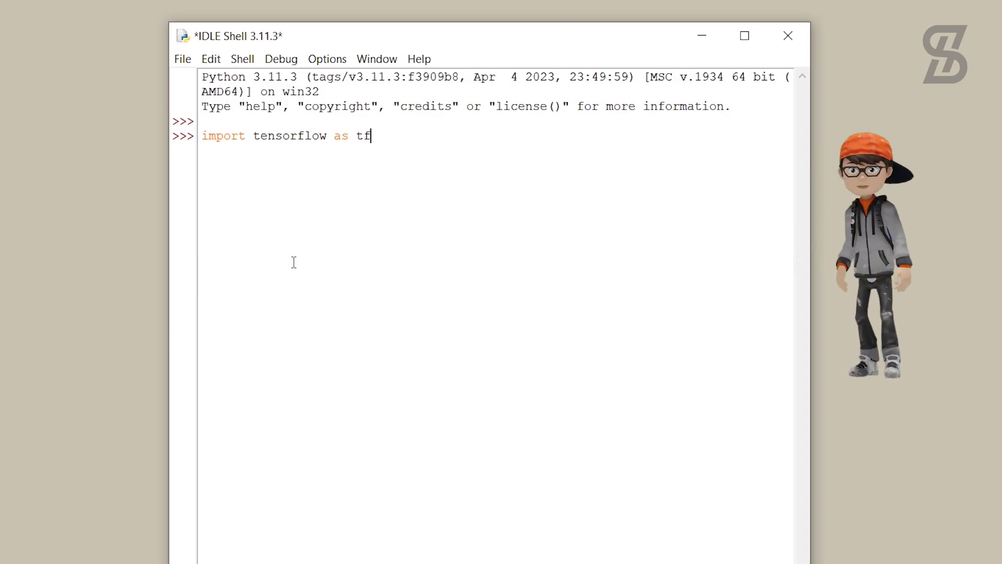
key(Return)
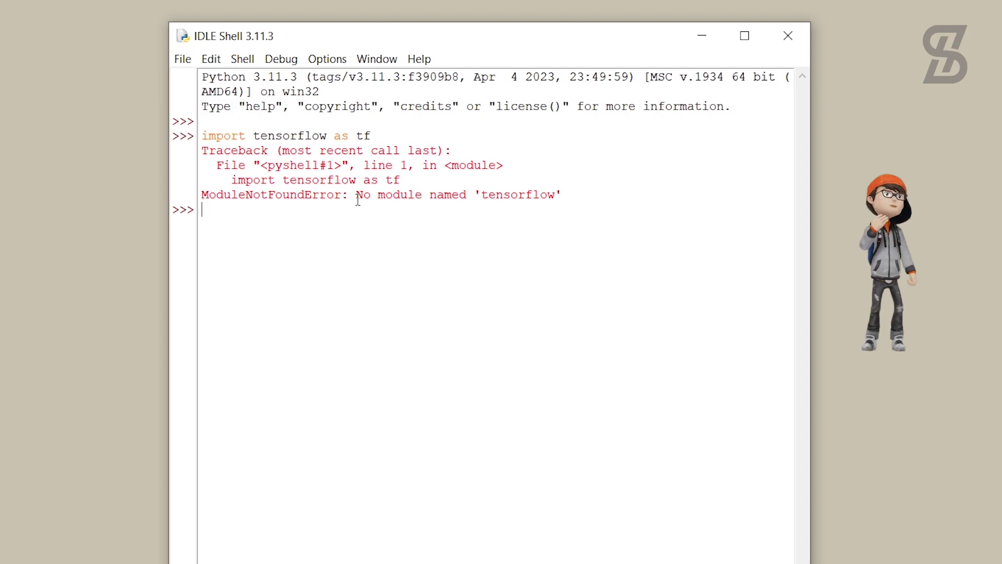
drag(357, 196, 563, 196)
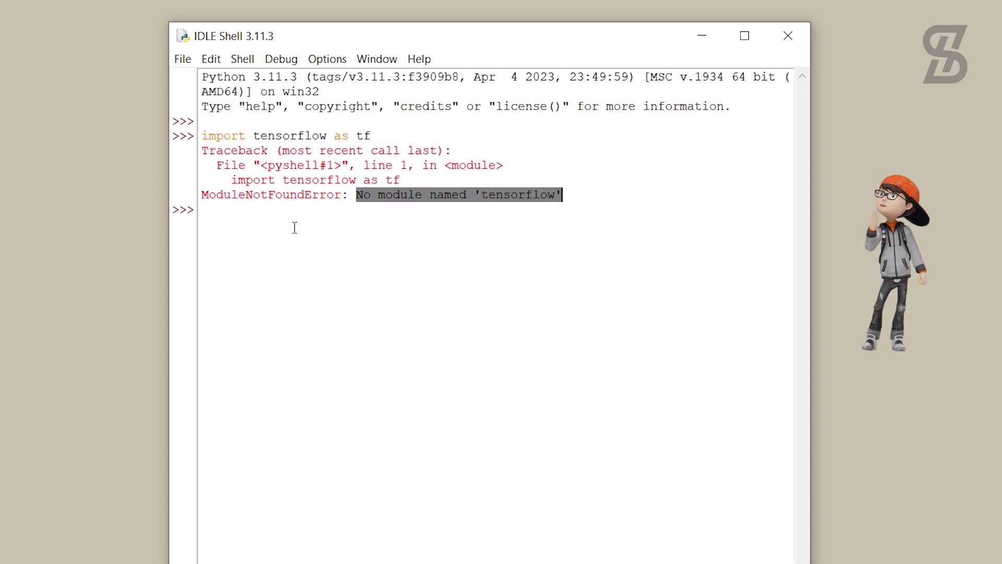
click(220, 218)
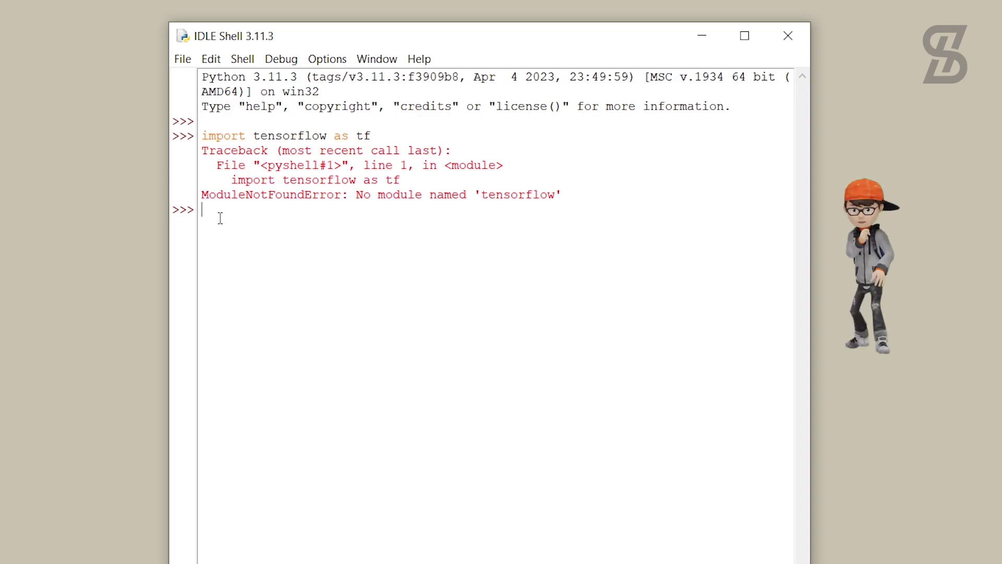
click(702, 35)
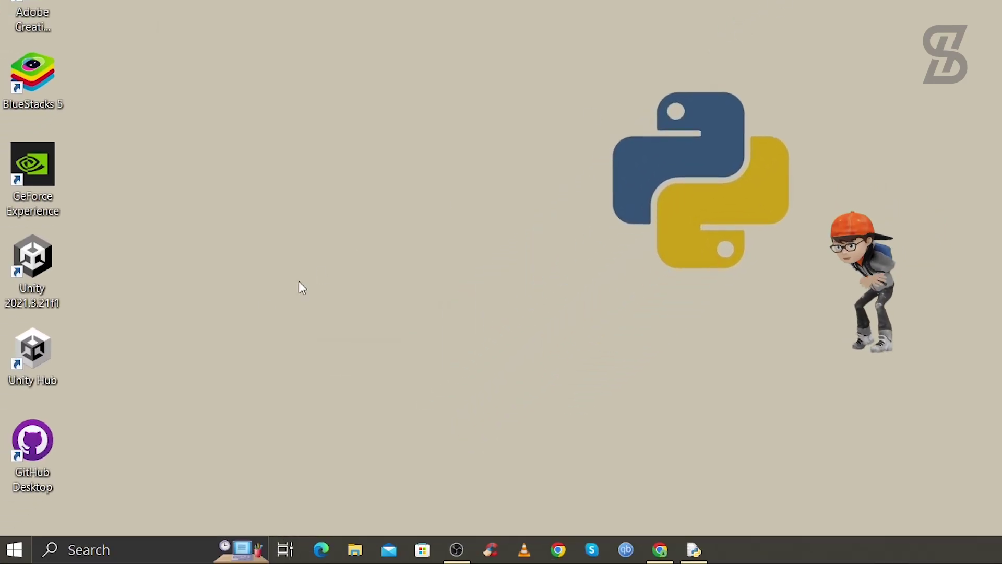
- Launch Command Prompt again from Windows search with 'cmd'
click(117, 554)
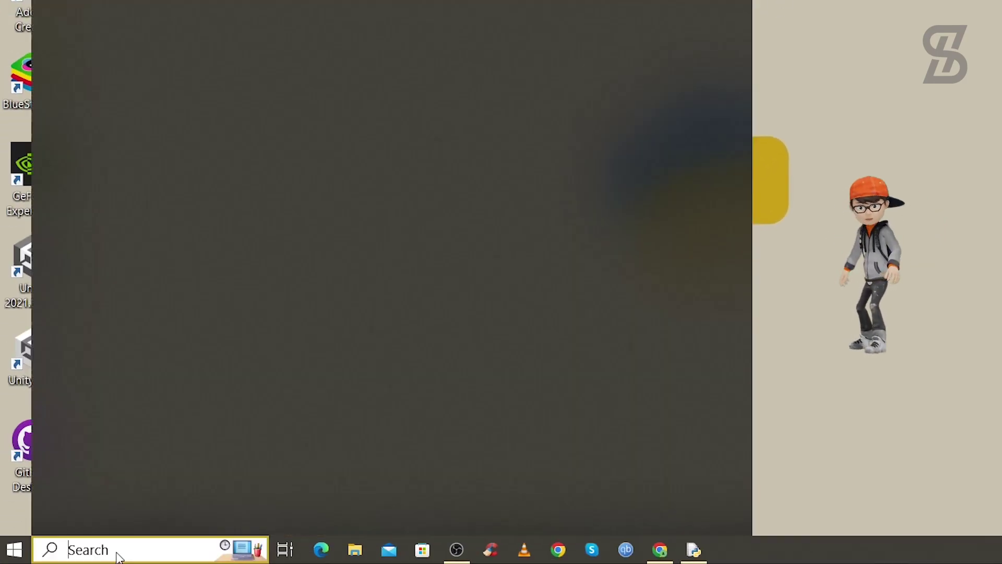
text(cmd)
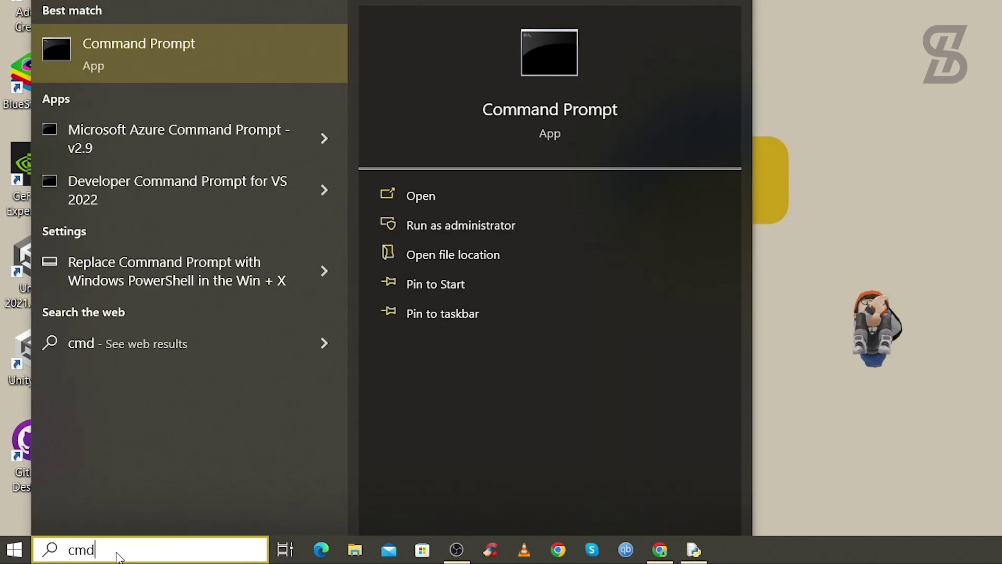
key(Return)
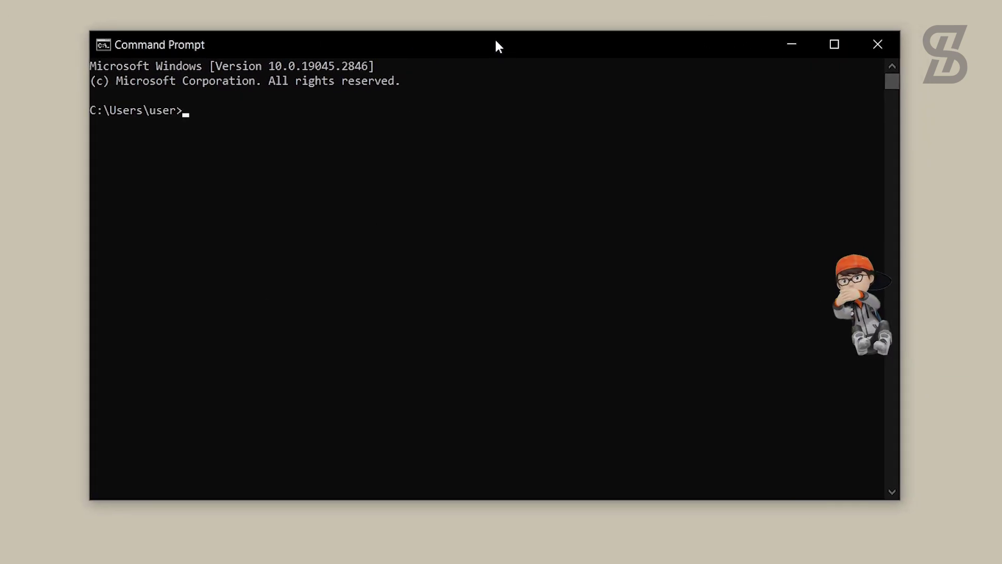
- Run pip install tensorflow, confirm tensorflow 2.12.0 installed successfully, and close the console
text(pip )
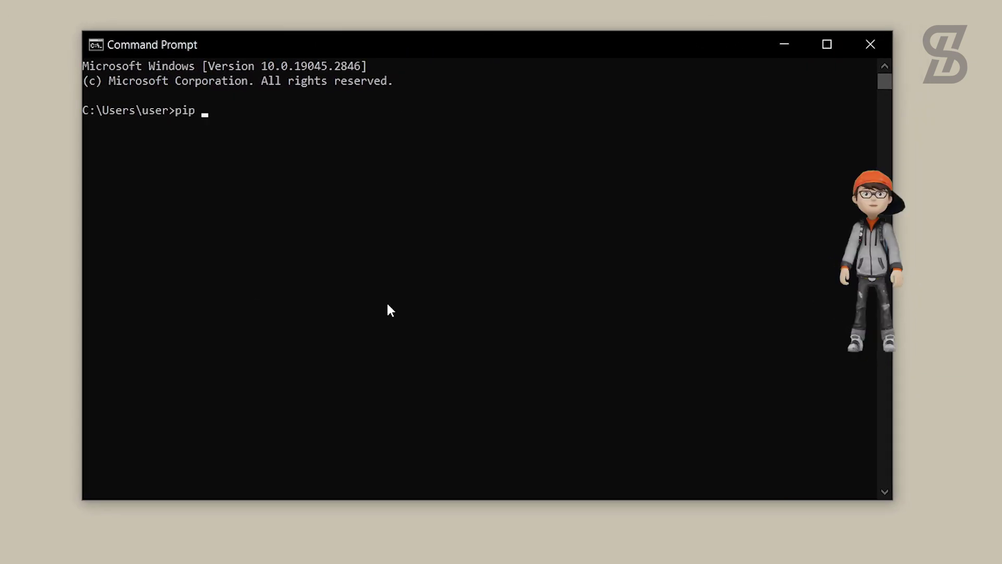
text(install t)
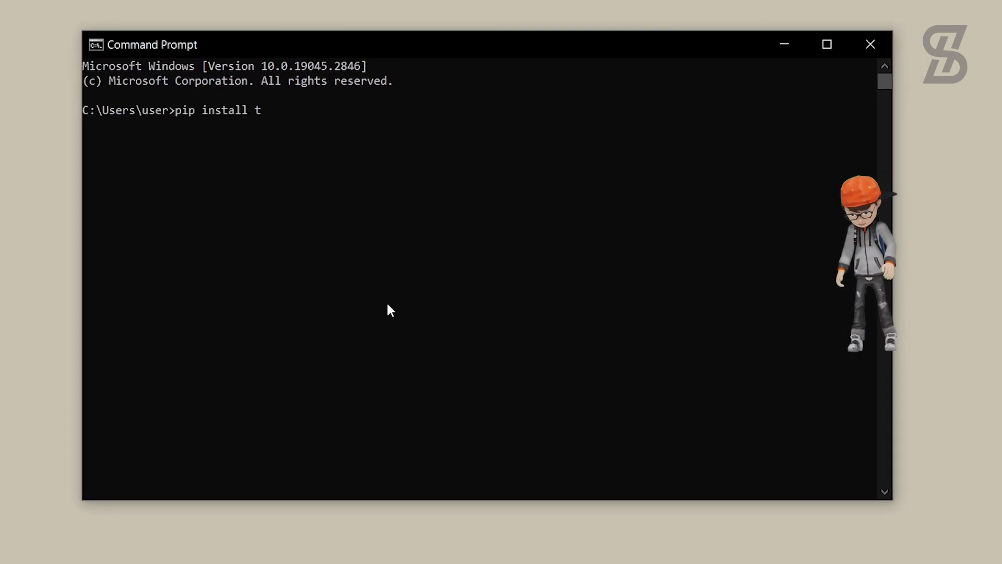
text(ensorflow)
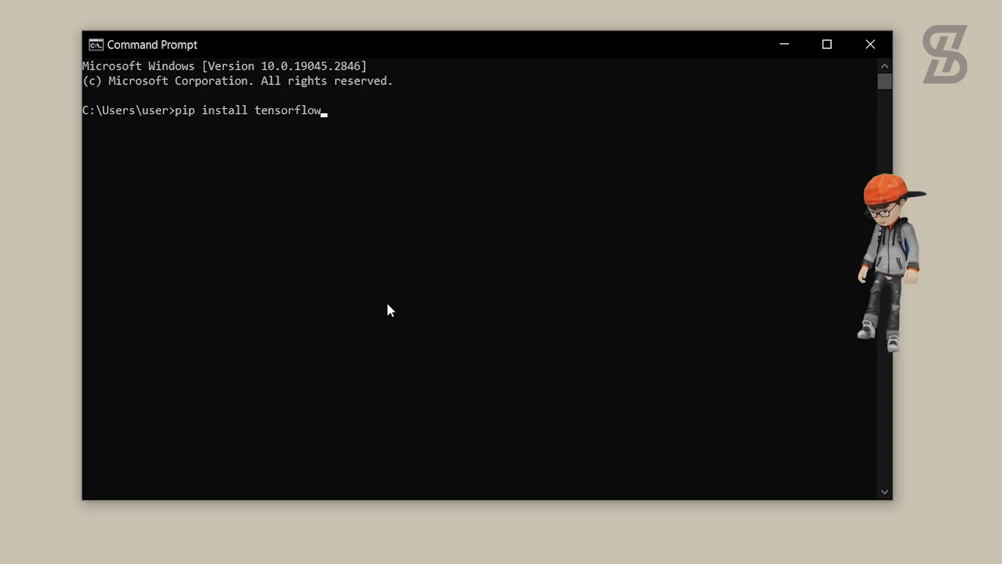
key(Return)
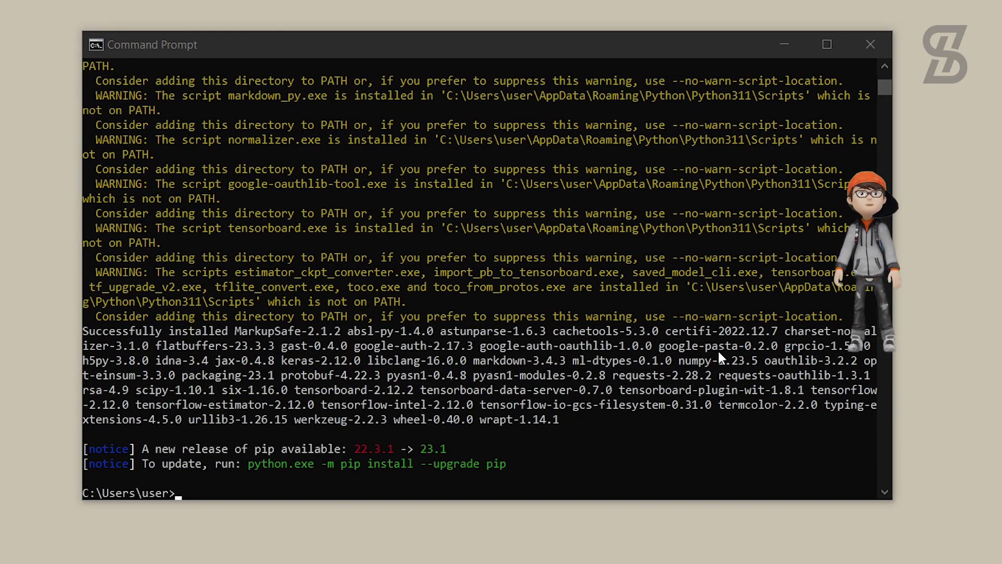
drag(83, 330, 226, 335)
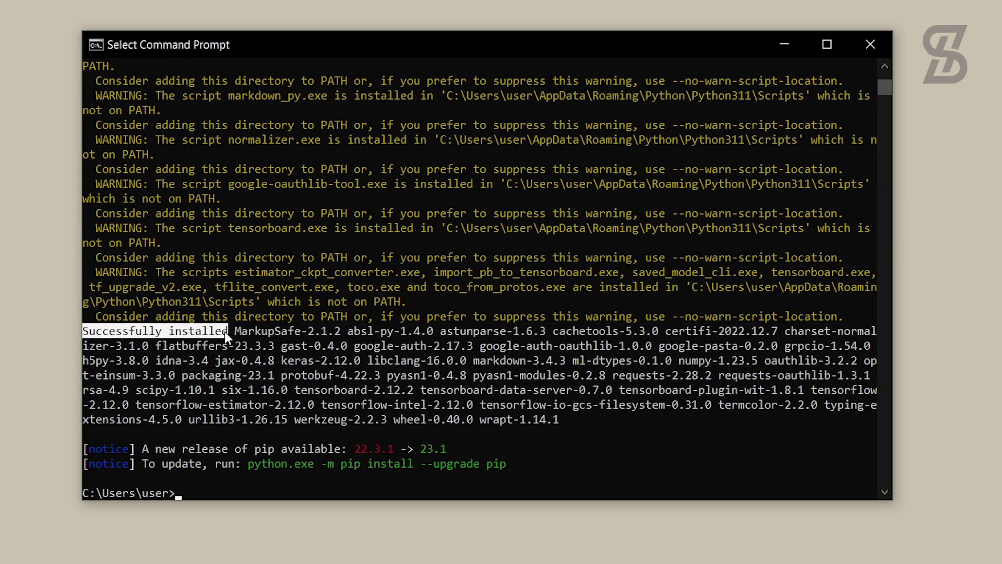
drag(137, 406, 466, 410)
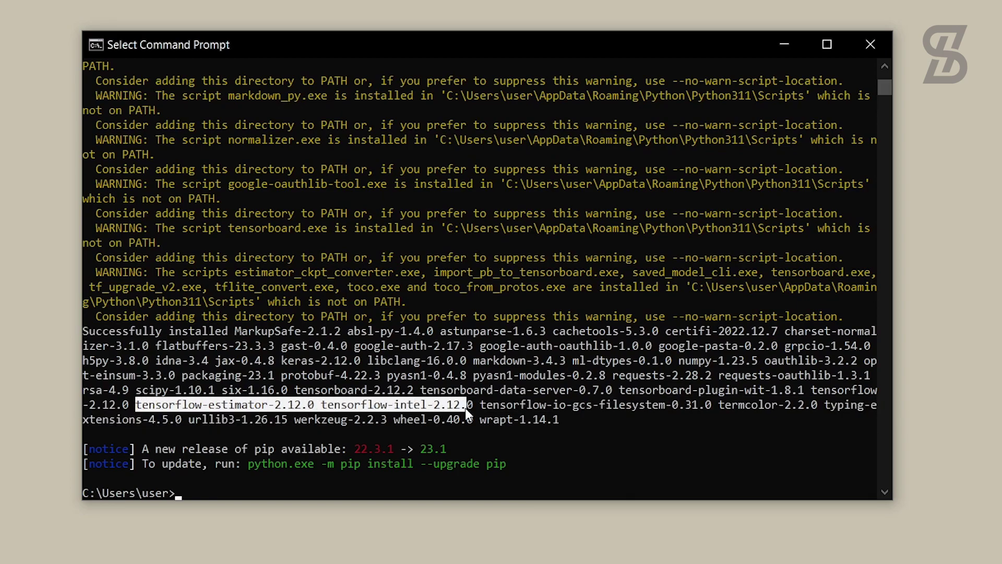
click(581, 431)
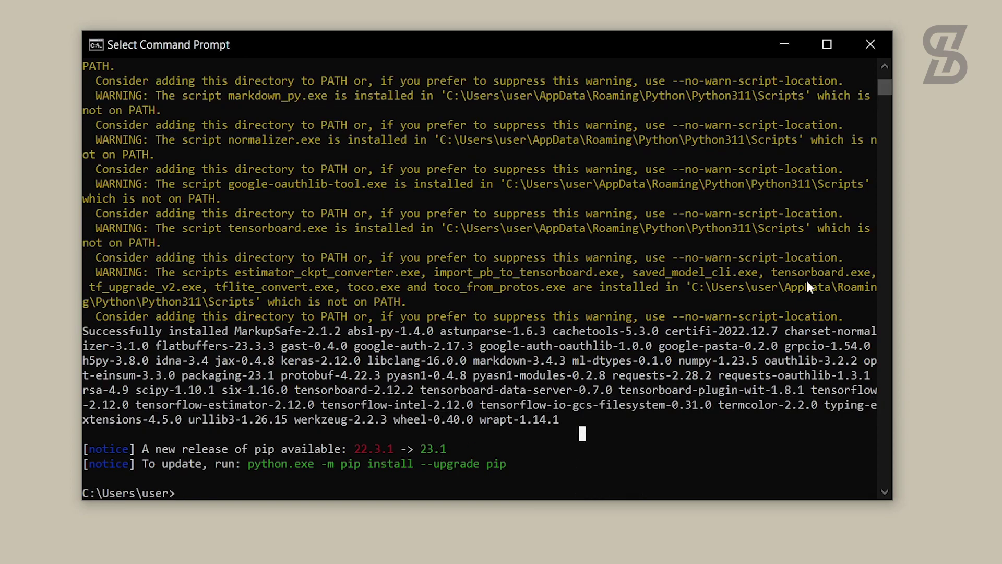
click(868, 45)
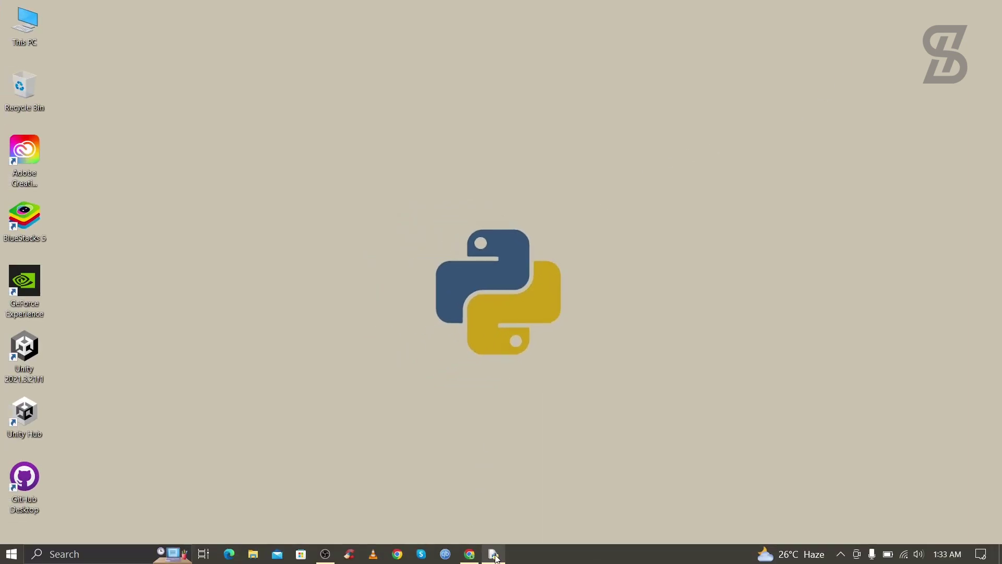
- Back in the IDLE Shell, import tensorflow as tf at a fresh prompt
click(495, 555)
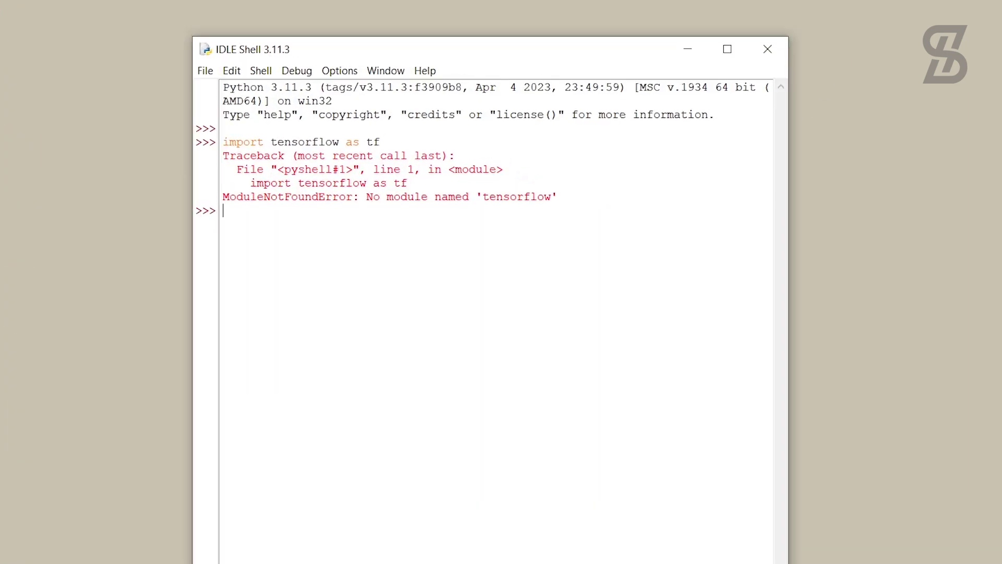
key(Return)
text(import tensorflow as tf)
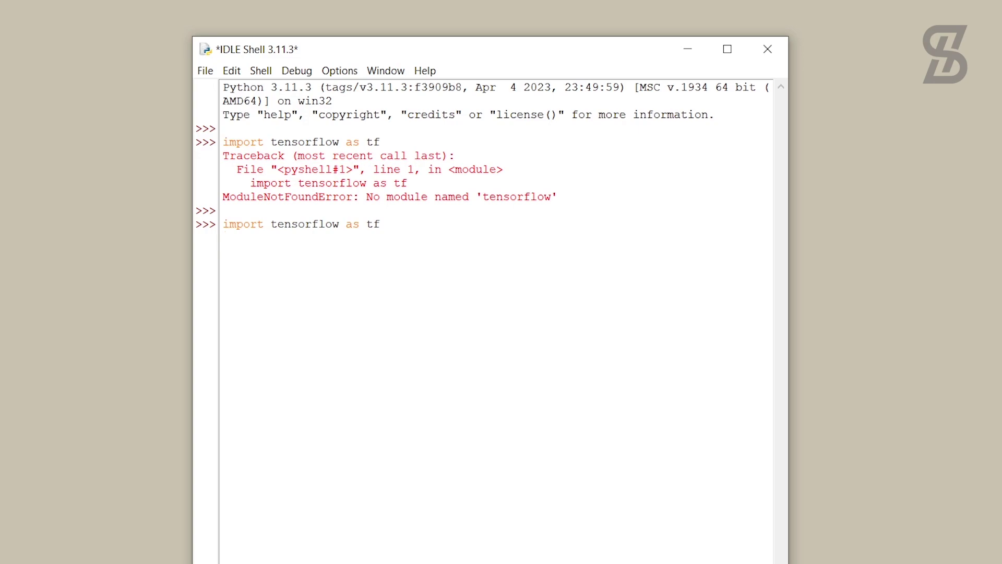
- Print "Tensorflow version: " + tf.__version__ and highlight the resulting 2.12.0
text(printprint)
text(()
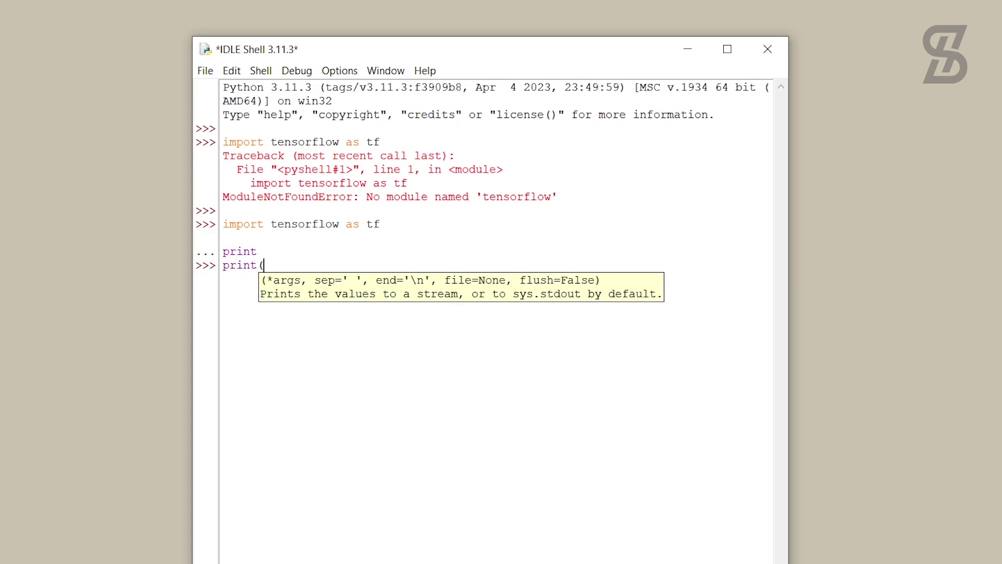
text())
key(Left)
text(""Tensorflo)
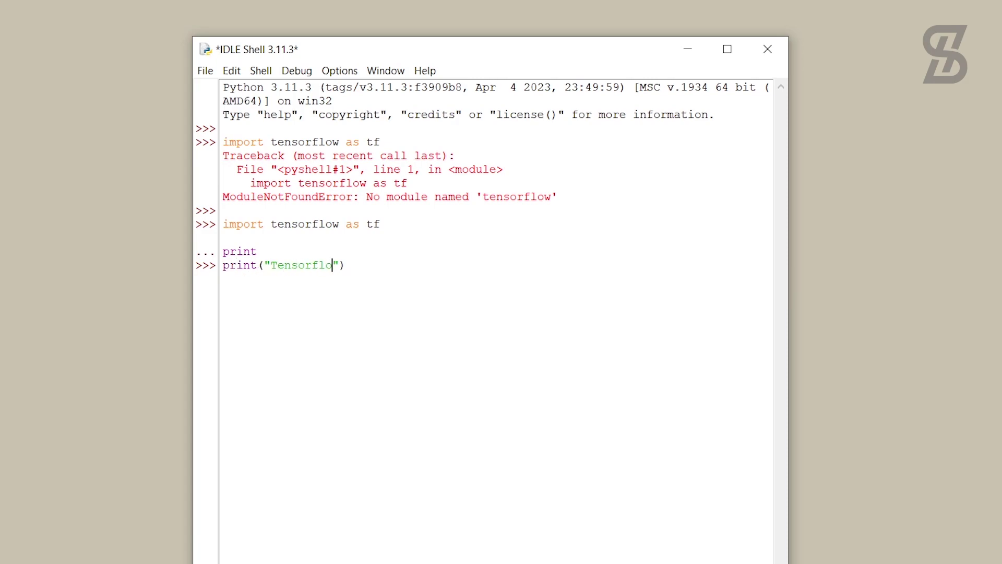
text(w version:)
key(Right)
text(+ tf.)
text(__version__)
key(Right)
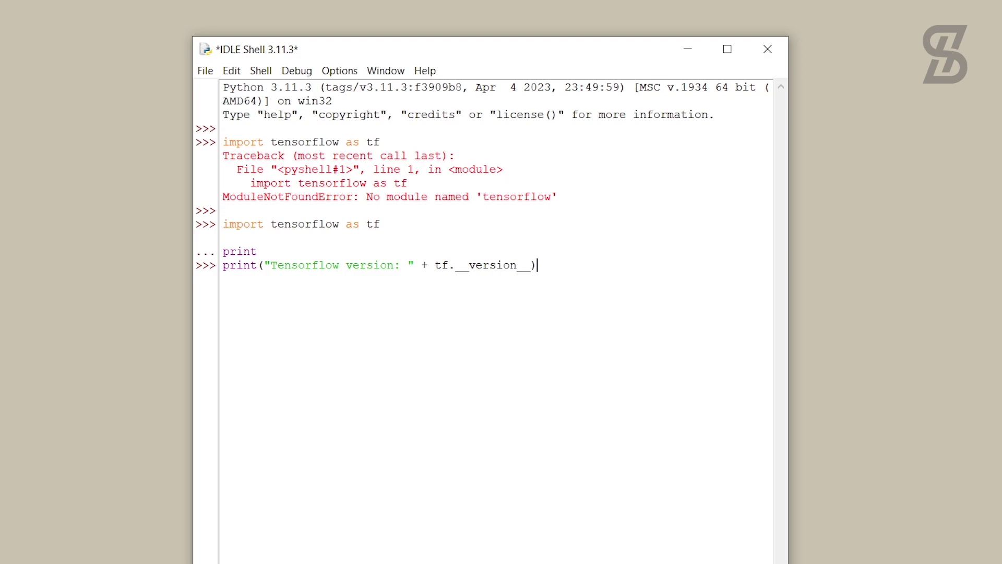
key(Return)
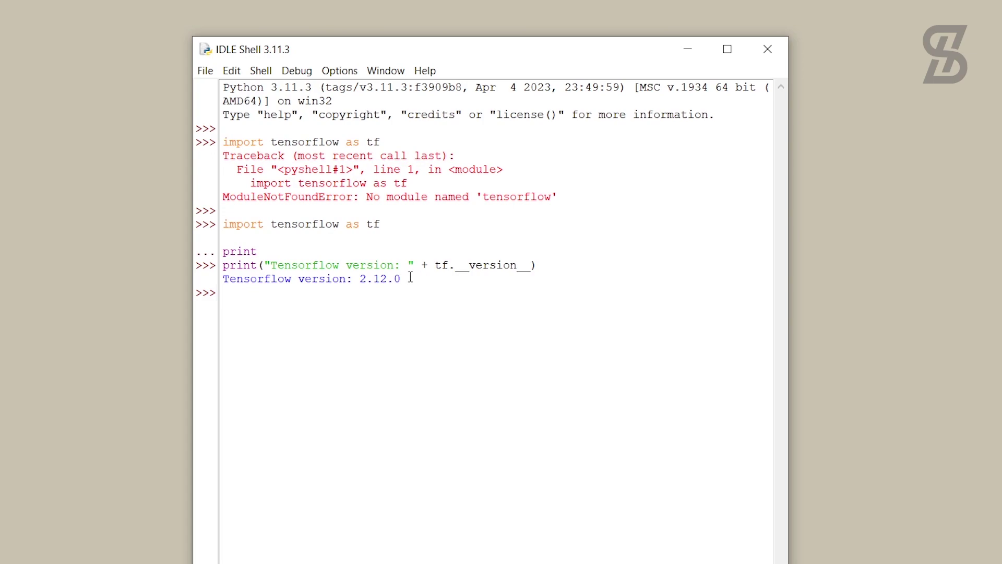
drag(411, 277, 359, 278)
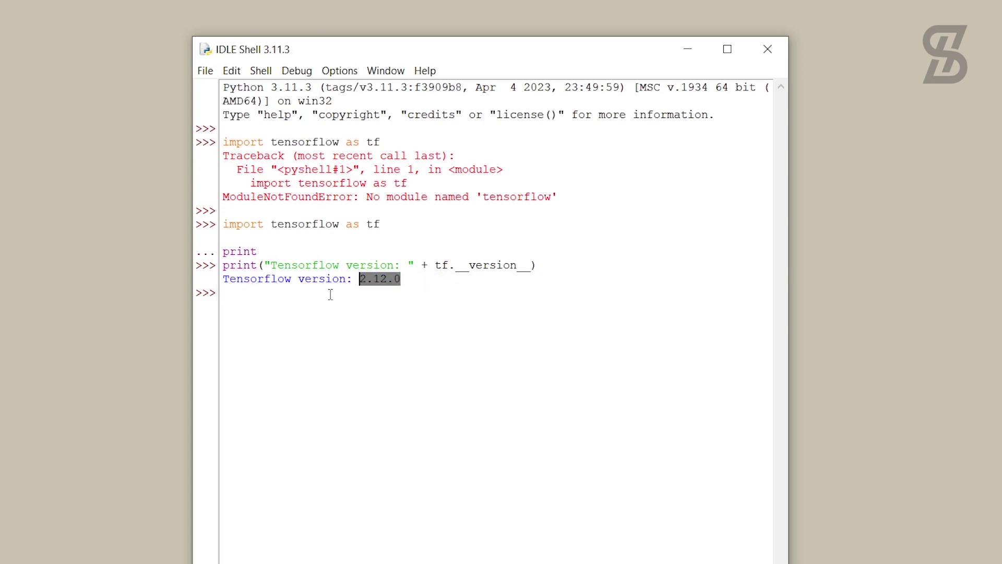
click(291, 300)
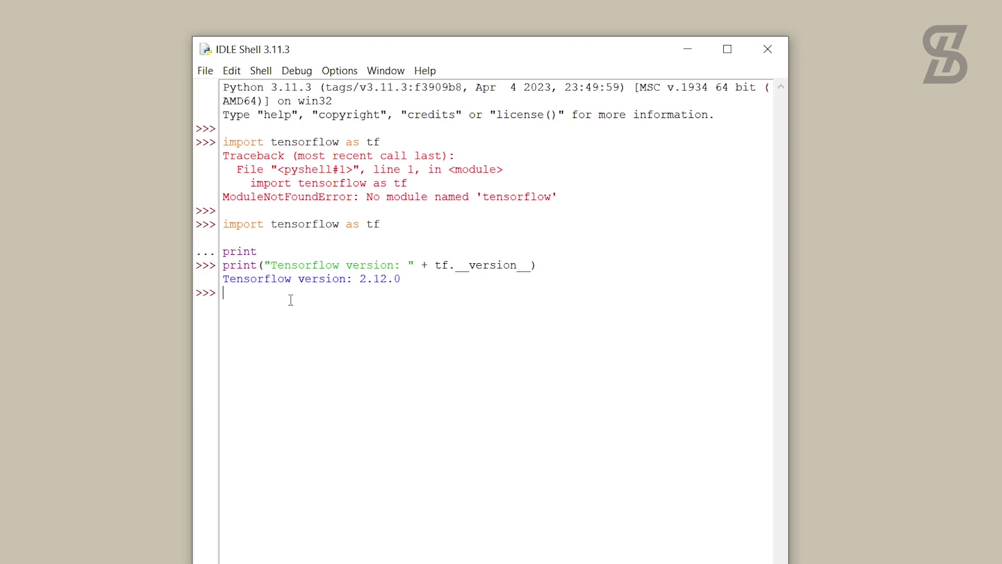